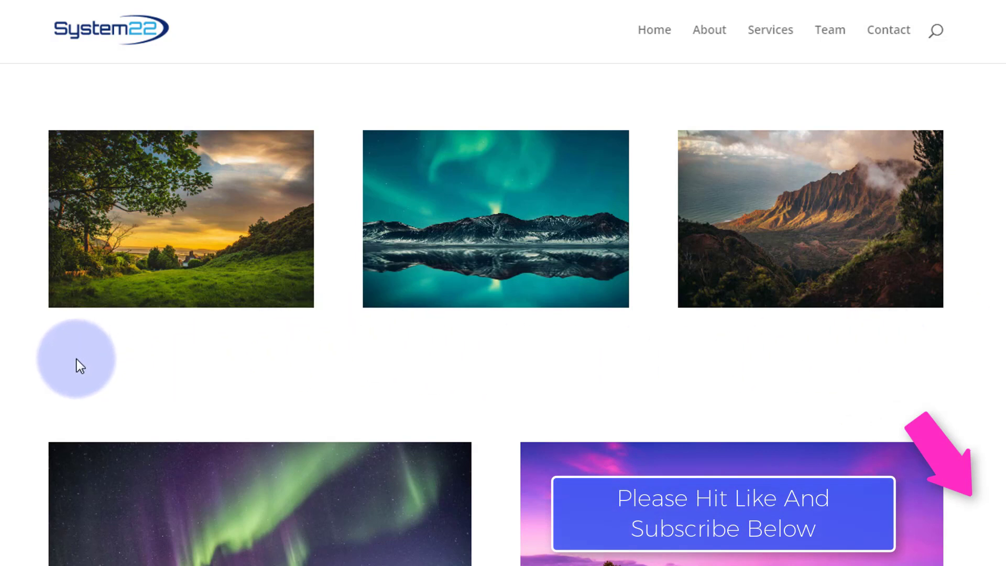
Preview the reveal cards on the finished gallery tiles, then switch to the Divi Supreme plugins tab.
{"action": "mouse_move", "coordinate": [131, 275]}
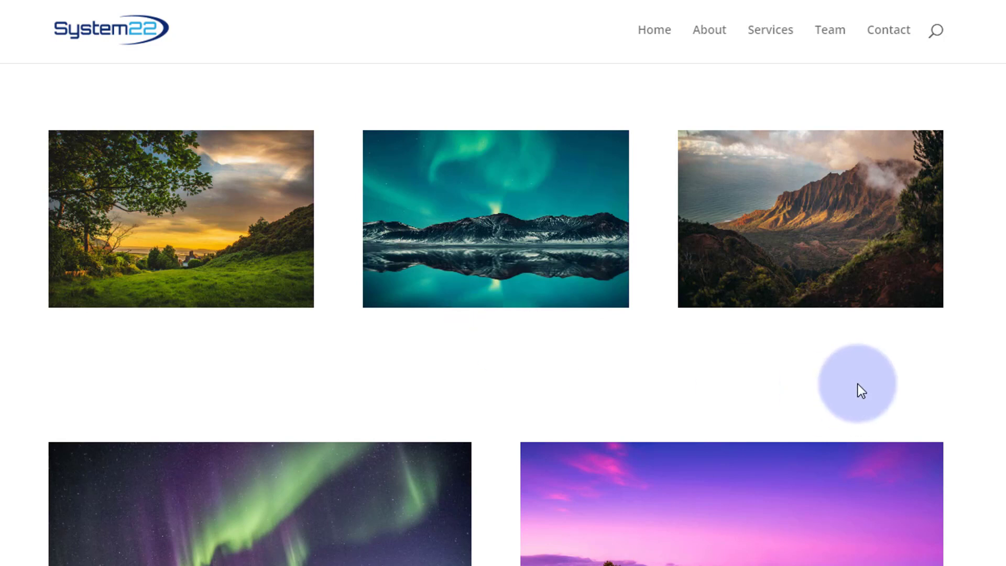
{"action": "mouse_move", "coordinate": [807, 275]}
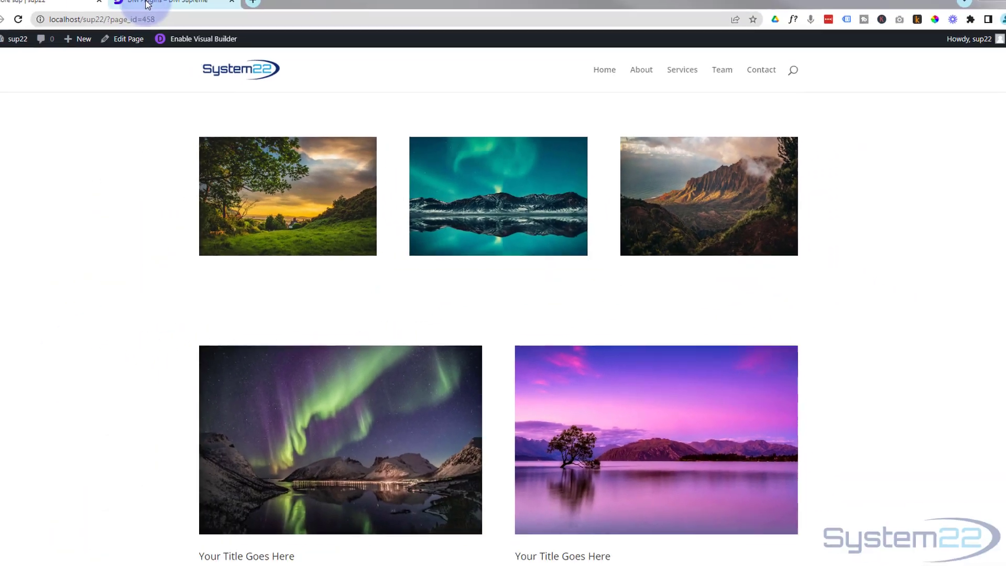
{"action": "left_click", "coordinate": [146, 3]}
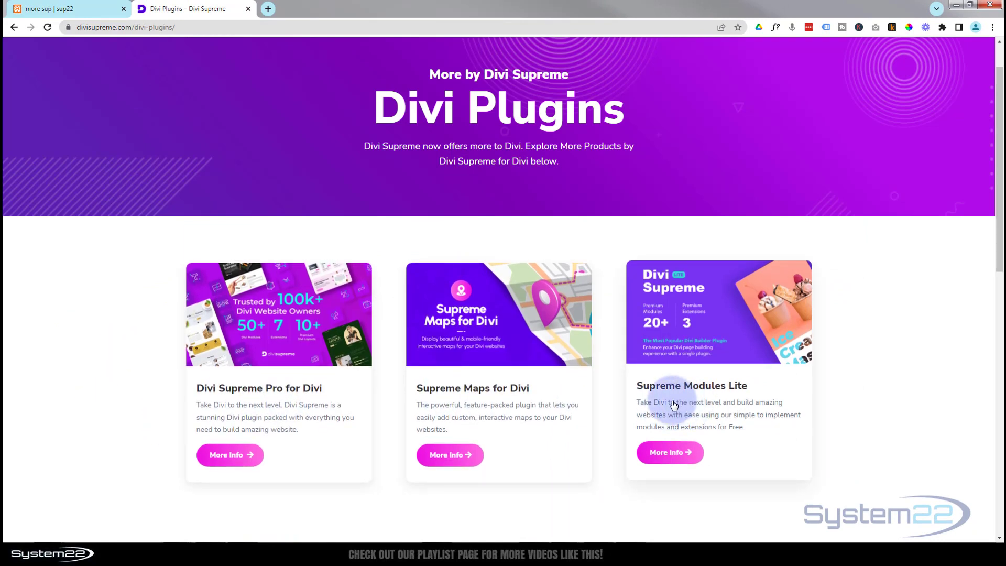
Browse the Supreme Modules Lite product page's module list, then go back to the local gallery page.
{"action": "left_click", "coordinate": [679, 455]}
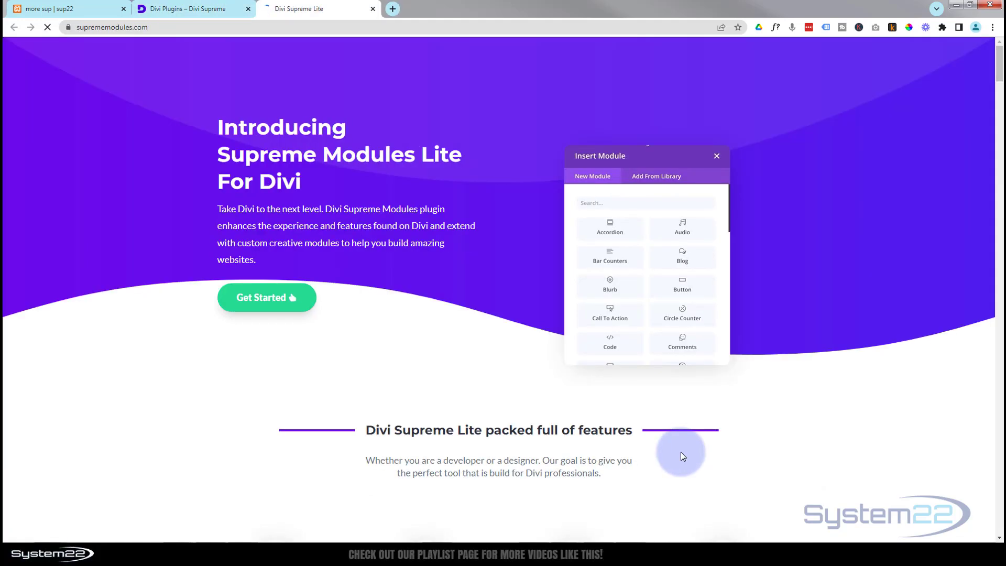
{"action": "scroll", "coordinate": [465, 363], "scroll_direction": "down", "scroll_amount": 9}
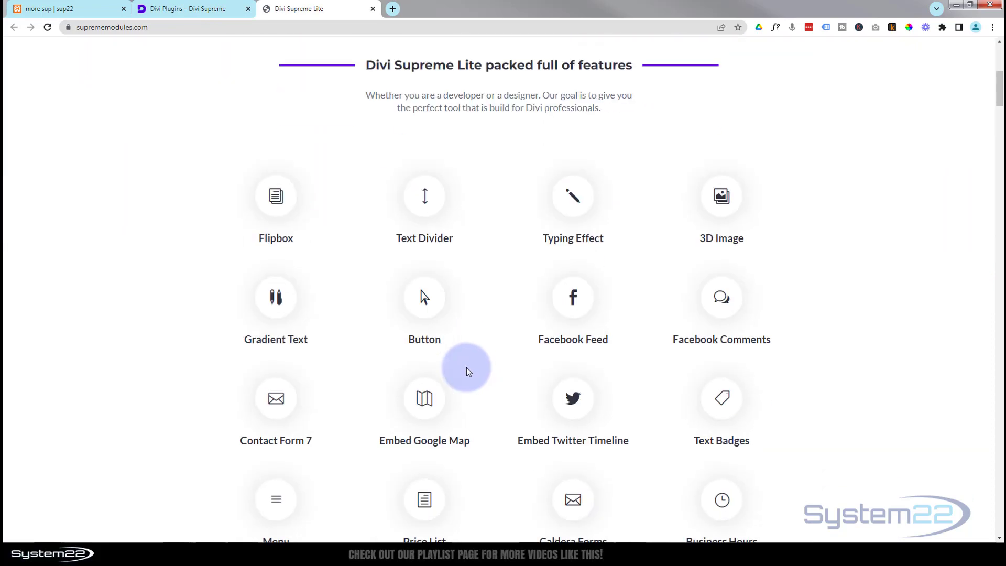
{"action": "scroll", "coordinate": [372, 310], "scroll_direction": "down", "scroll_amount": 5}
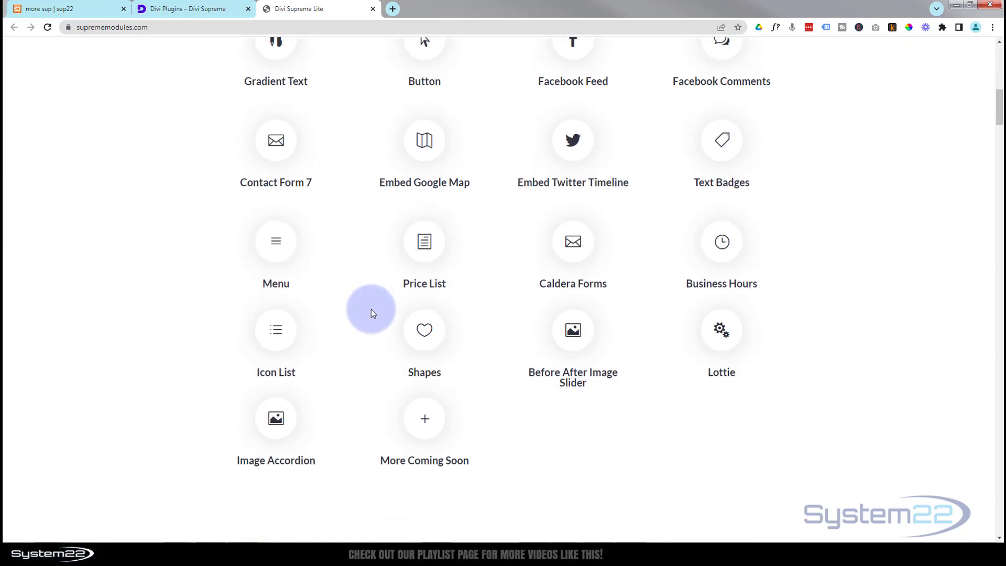
{"action": "scroll", "coordinate": [354, 322], "scroll_direction": "up", "scroll_amount": 11}
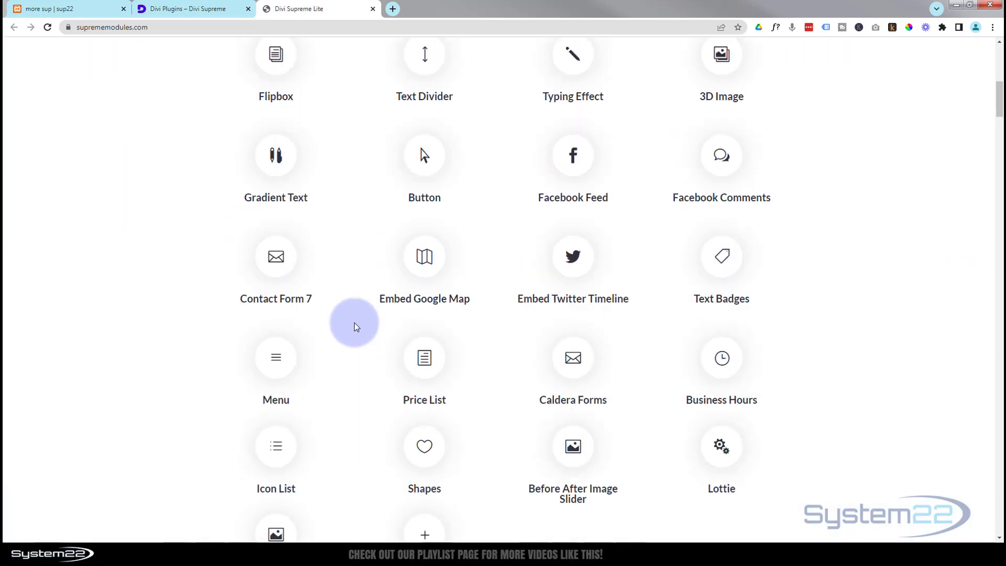
{"action": "scroll", "coordinate": [354, 323], "scroll_direction": "up", "scroll_amount": 2}
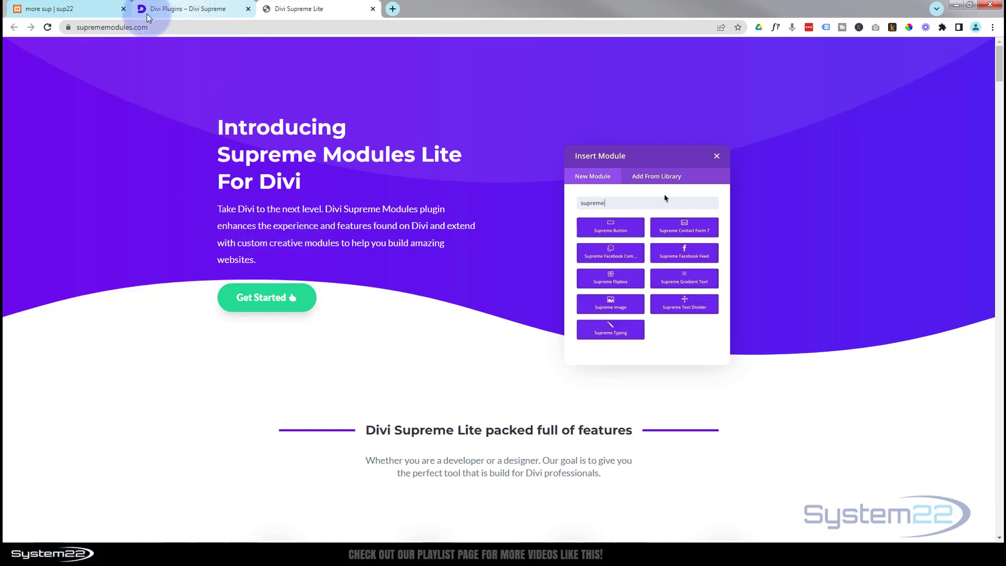
{"action": "left_click", "coordinate": [84, 11]}
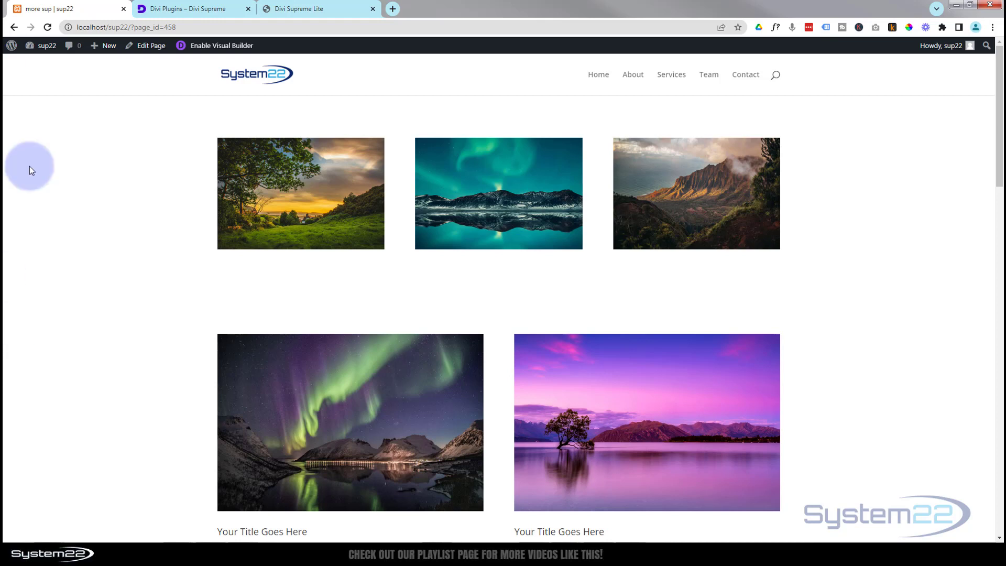
Enable the Visual Builder and delete the row of three image tiles.
{"action": "left_click", "coordinate": [220, 48]}
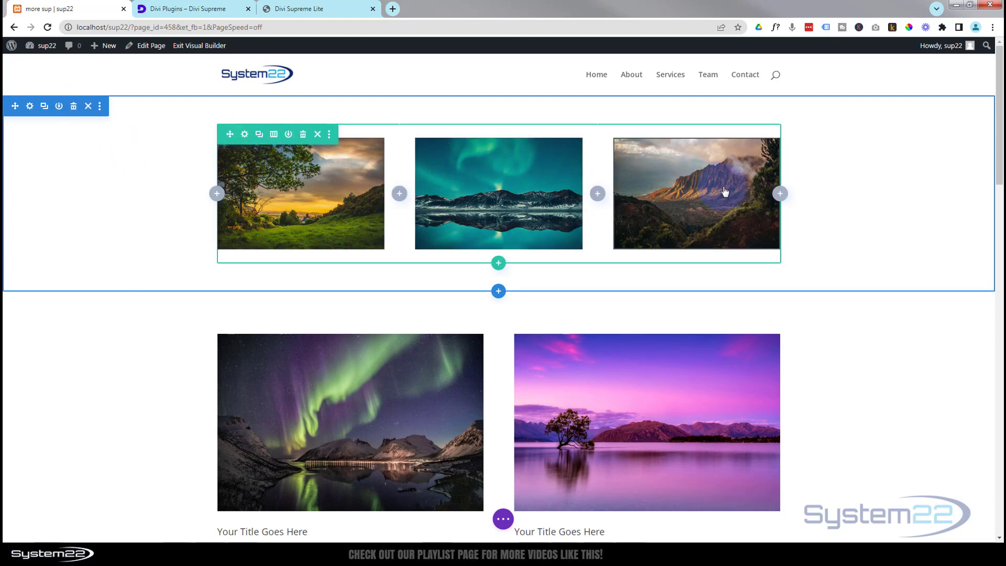
{"action": "left_click", "coordinate": [335, 216]}
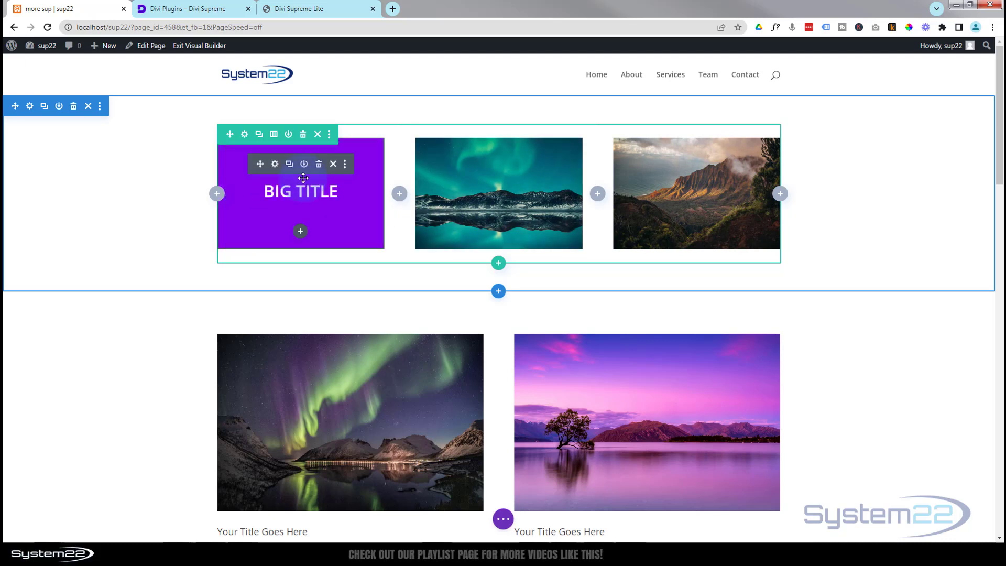
{"action": "left_click", "coordinate": [303, 135]}
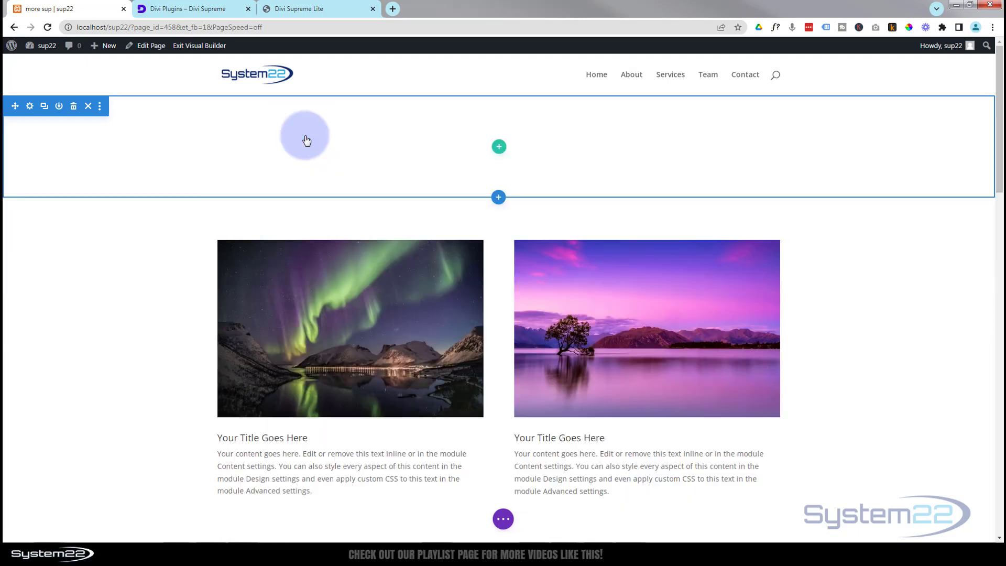
{"action": "left_click", "coordinate": [500, 153]}
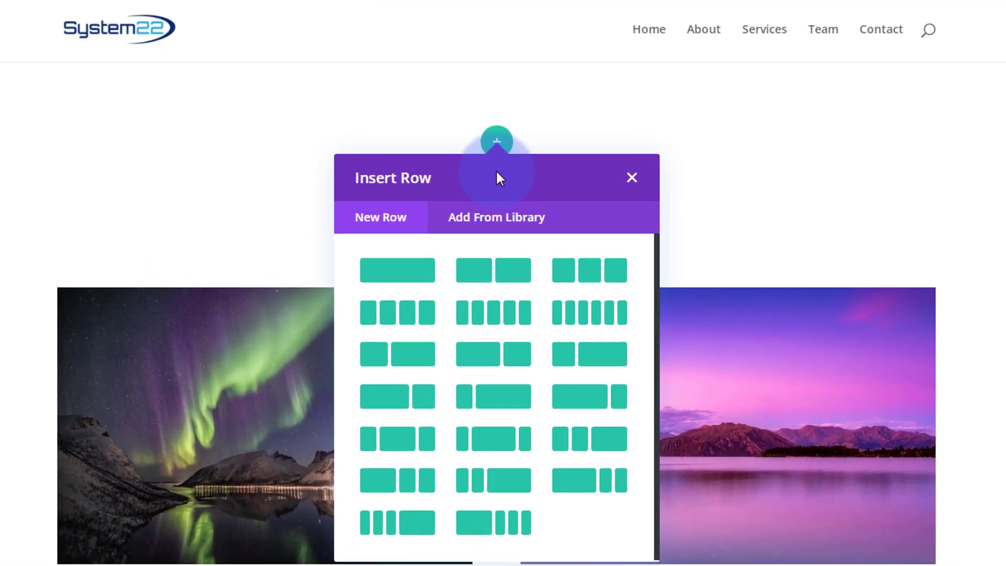
Insert a three-equal-column row and scroll the first column's module list to the Supreme modules.
{"action": "left_click", "coordinate": [486, 255]}
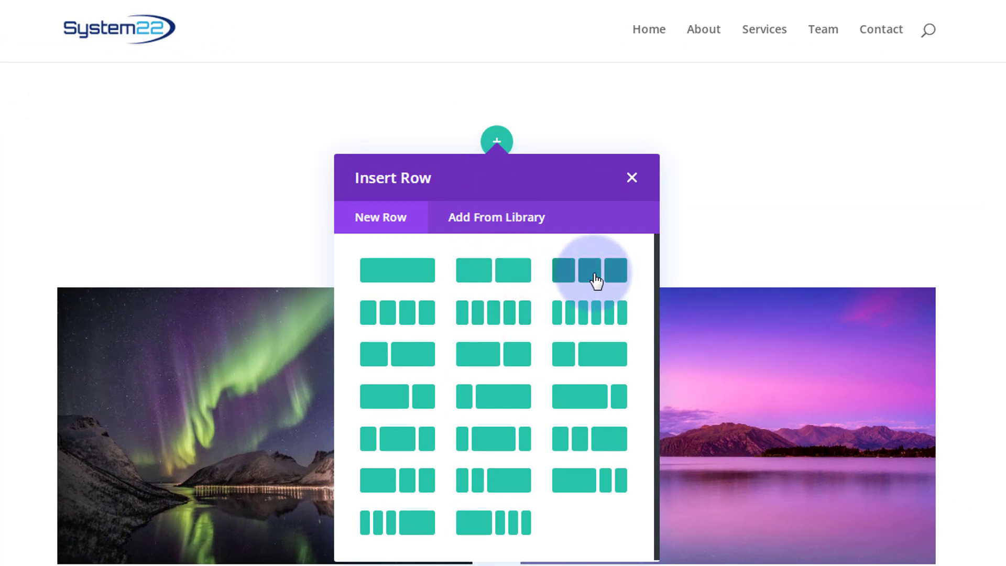
{"action": "left_click", "coordinate": [595, 278]}
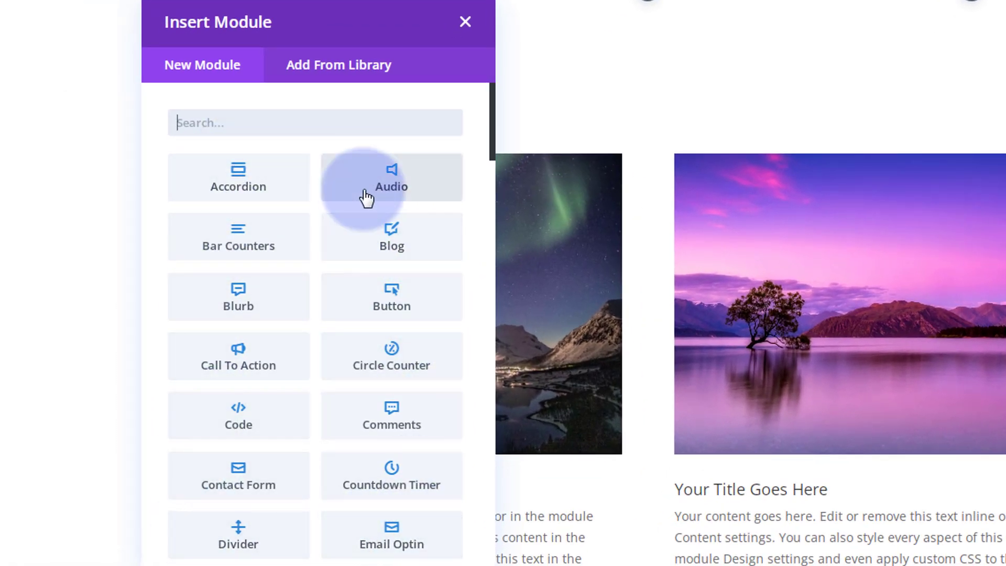
{"action": "scroll", "coordinate": [367, 198], "scroll_direction": "down", "scroll_amount": 3}
{"action": "scroll", "coordinate": [367, 198], "scroll_direction": "down", "scroll_amount": 10}
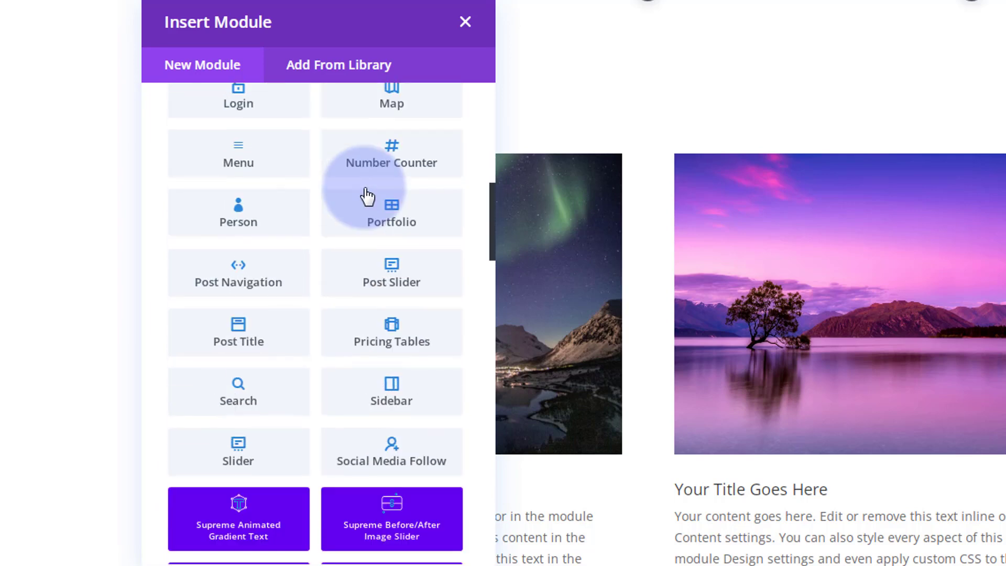
{"action": "scroll", "coordinate": [367, 196], "scroll_direction": "down", "scroll_amount": 5}
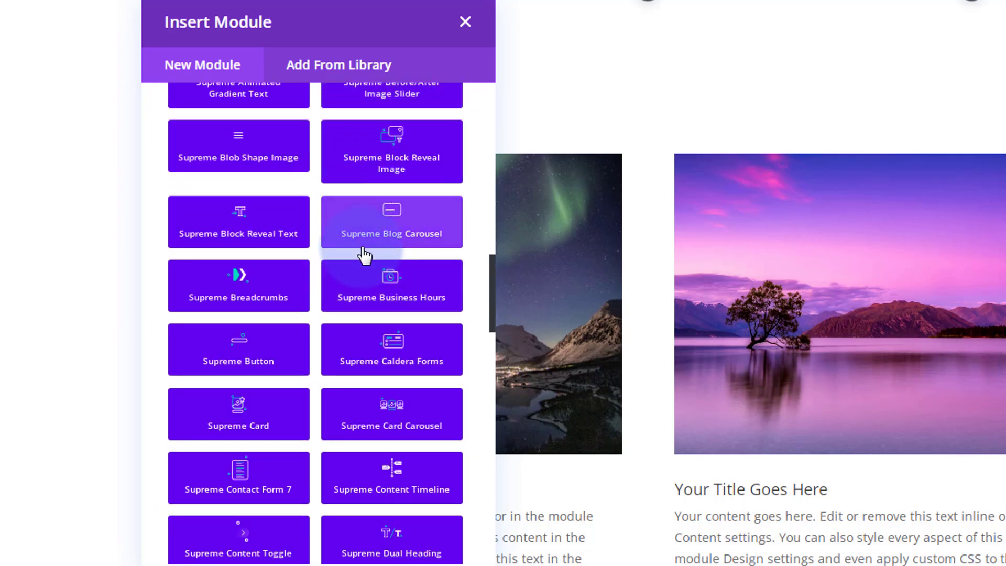
{"action": "scroll", "coordinate": [361, 246], "scroll_direction": "down", "scroll_amount": 5}
{"action": "scroll", "coordinate": [364, 255], "scroll_direction": "down", "scroll_amount": 9}
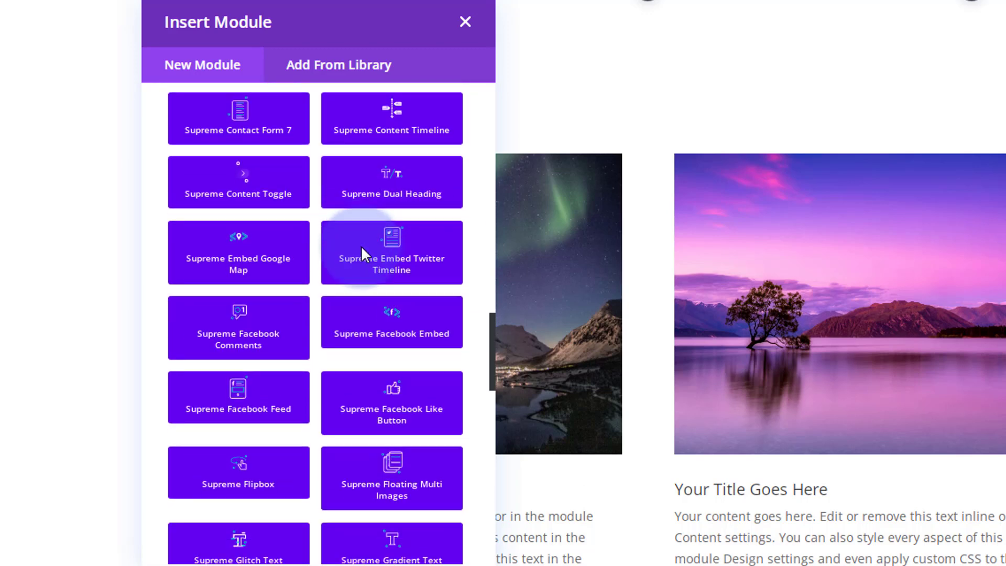
{"action": "scroll", "coordinate": [364, 255], "scroll_direction": "down", "scroll_amount": 11}
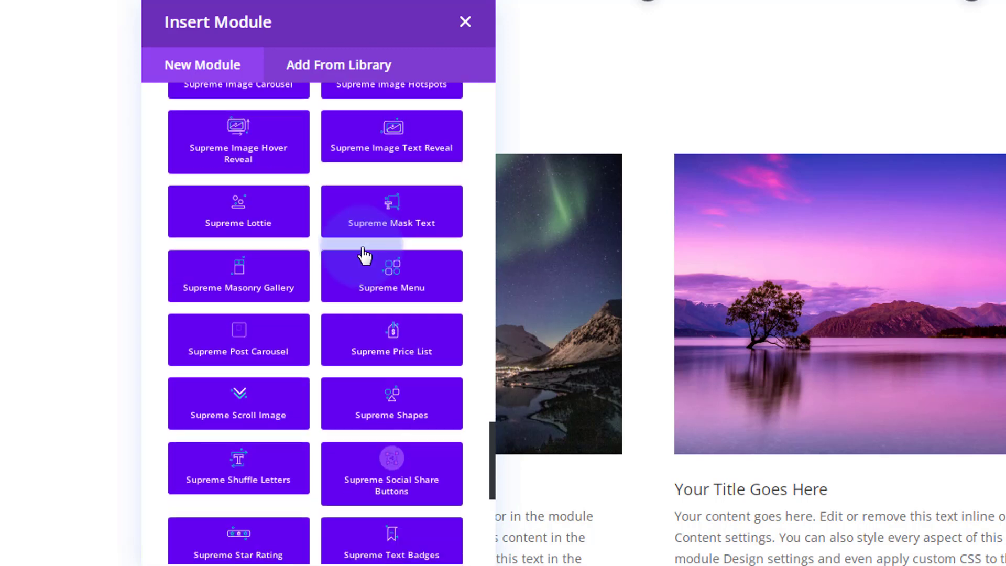
{"action": "scroll", "coordinate": [364, 255], "scroll_direction": "down", "scroll_amount": 2}
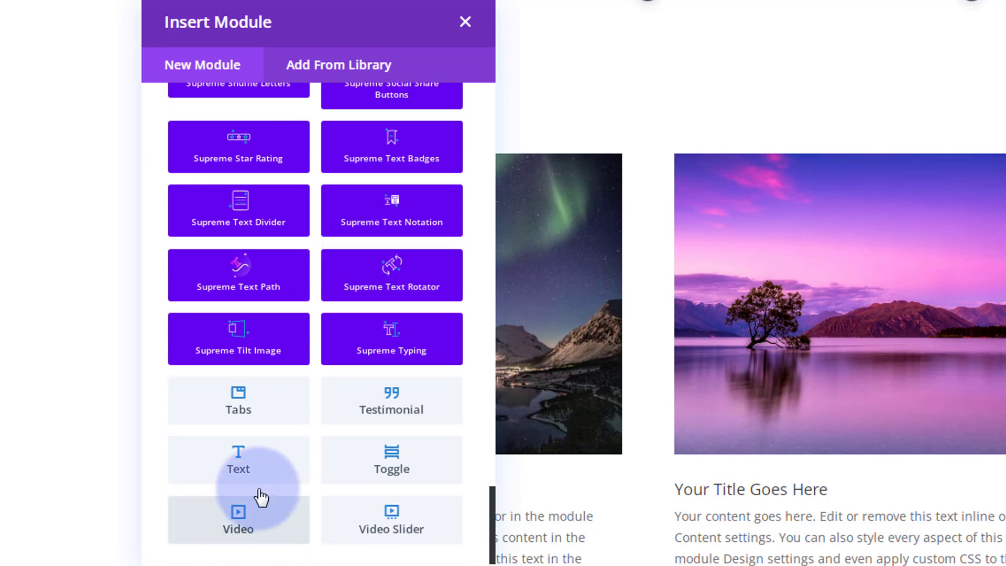
{"action": "scroll", "coordinate": [259, 493], "scroll_direction": "up", "scroll_amount": 4}
{"action": "scroll", "coordinate": [256, 485], "scroll_direction": "up", "scroll_amount": 2}
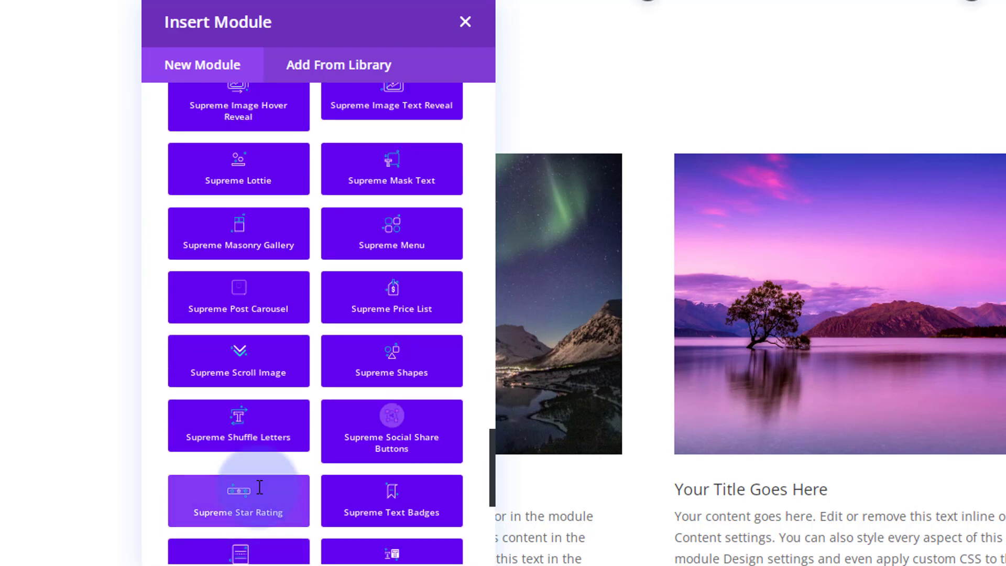
{"action": "scroll", "coordinate": [259, 487], "scroll_direction": "up", "scroll_amount": 2}
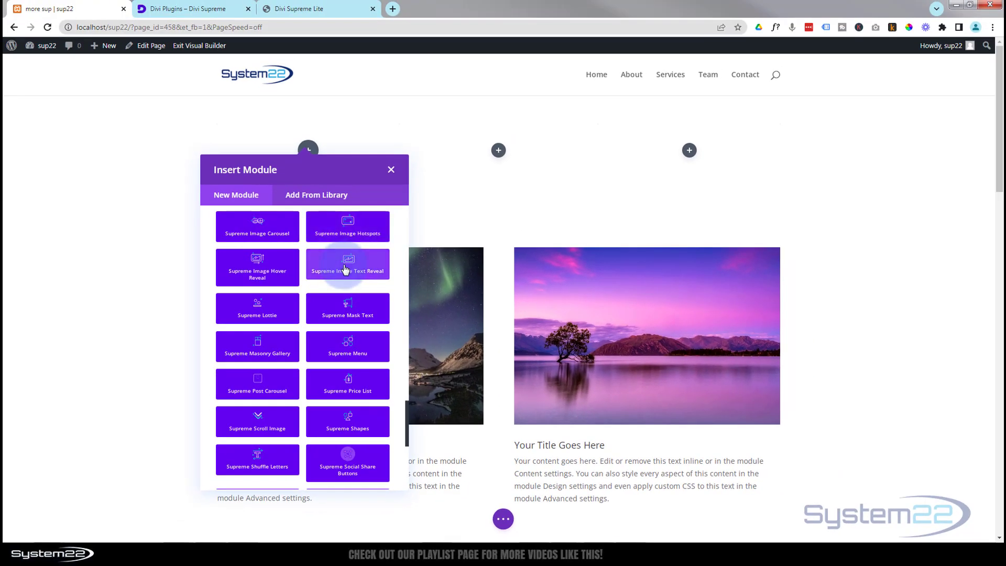
Add a Supreme Image Text Reveal module and replace its reveal text with 'My big Title'.
{"action": "left_click", "coordinate": [346, 270]}
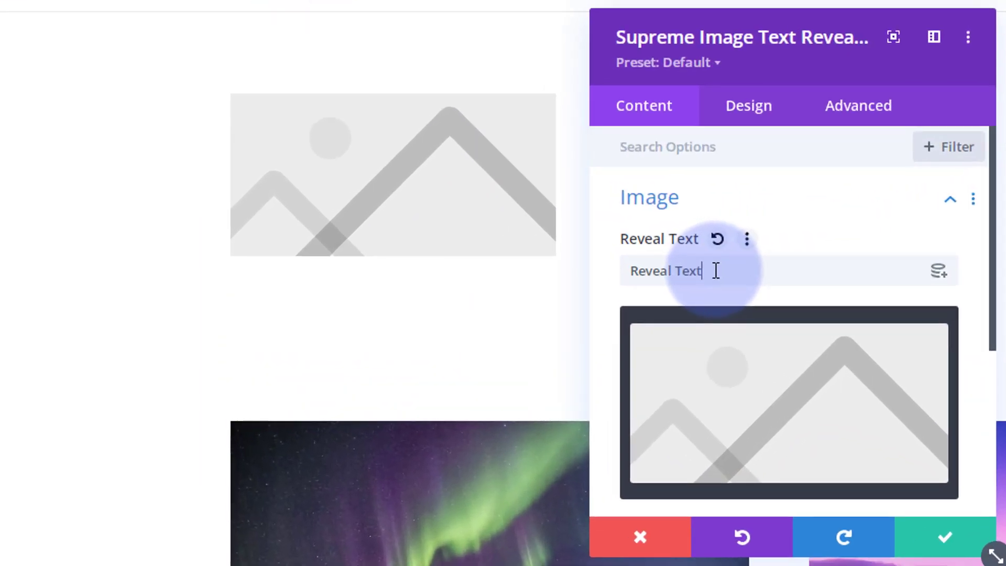
{"action": "left_click_drag", "start_coordinate": [468, 227], "coordinate": [392, 236]}
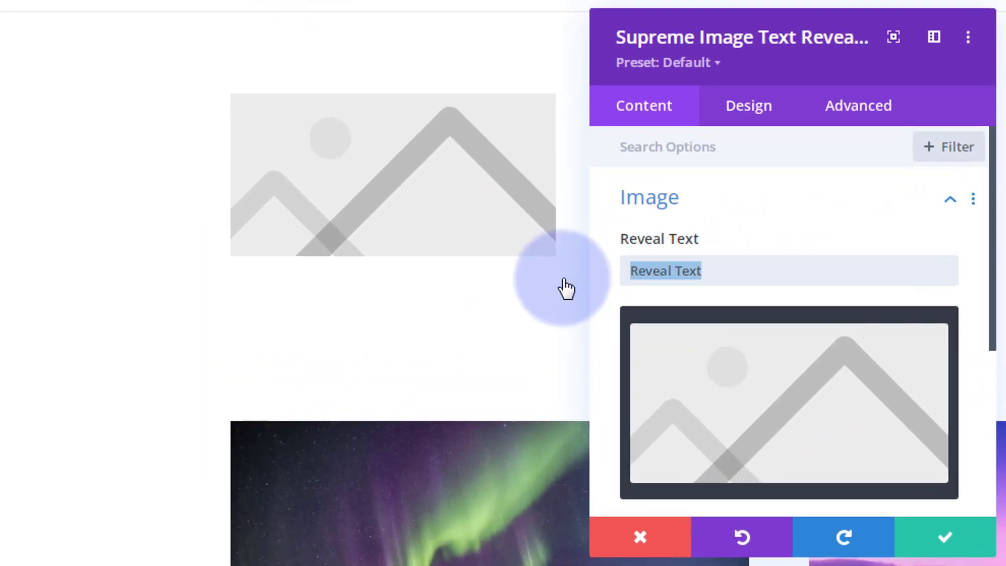
{"action": "type", "text": "My big Title"}
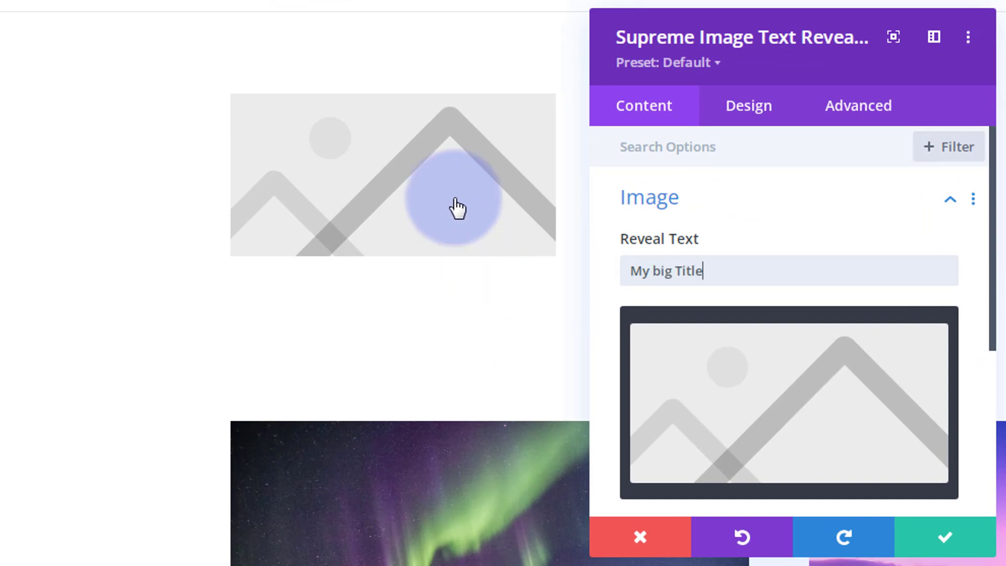
{"action": "scroll", "coordinate": [600, 272], "scroll_direction": "down", "scroll_amount": 3}
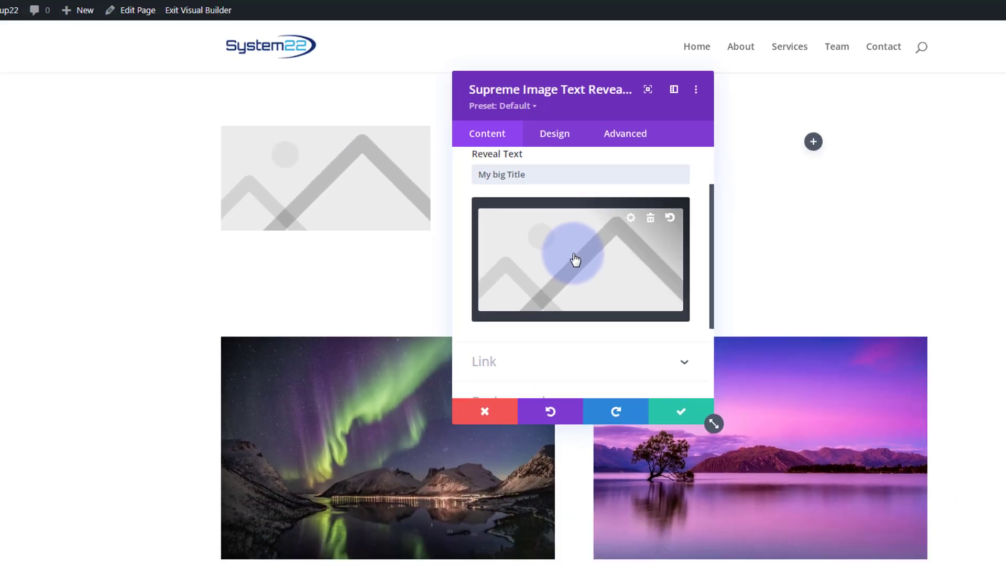
{"action": "left_click", "coordinate": [575, 259]}
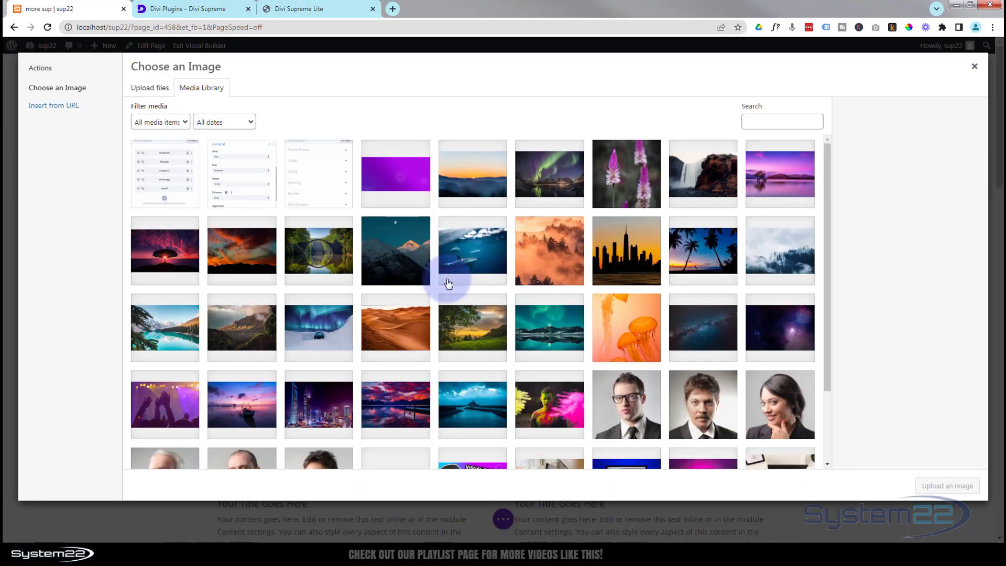
{"action": "left_click", "coordinate": [316, 409]}
{"action": "left_click", "coordinate": [952, 492]}
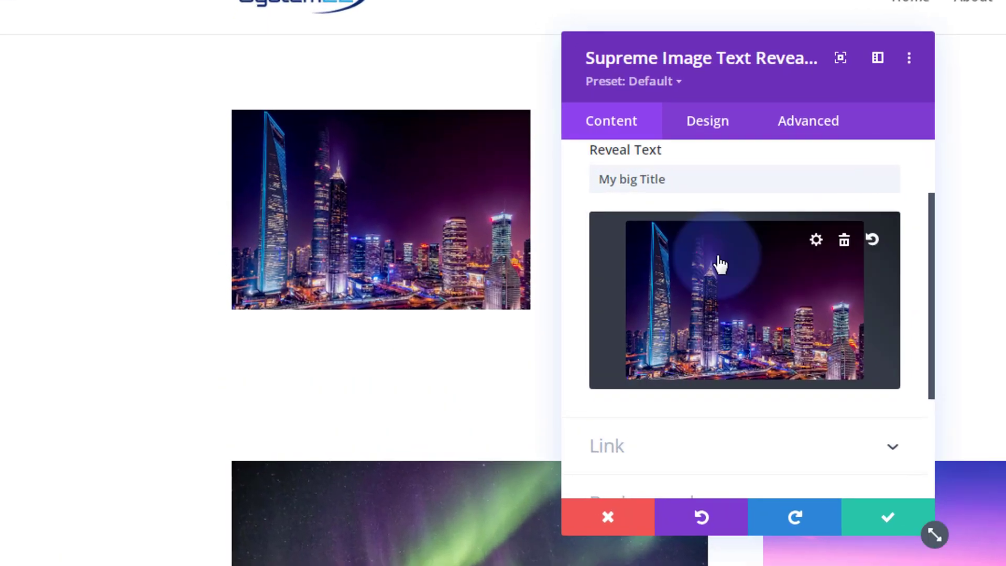
{"action": "scroll", "coordinate": [482, 241], "scroll_direction": "down", "scroll_amount": 3}
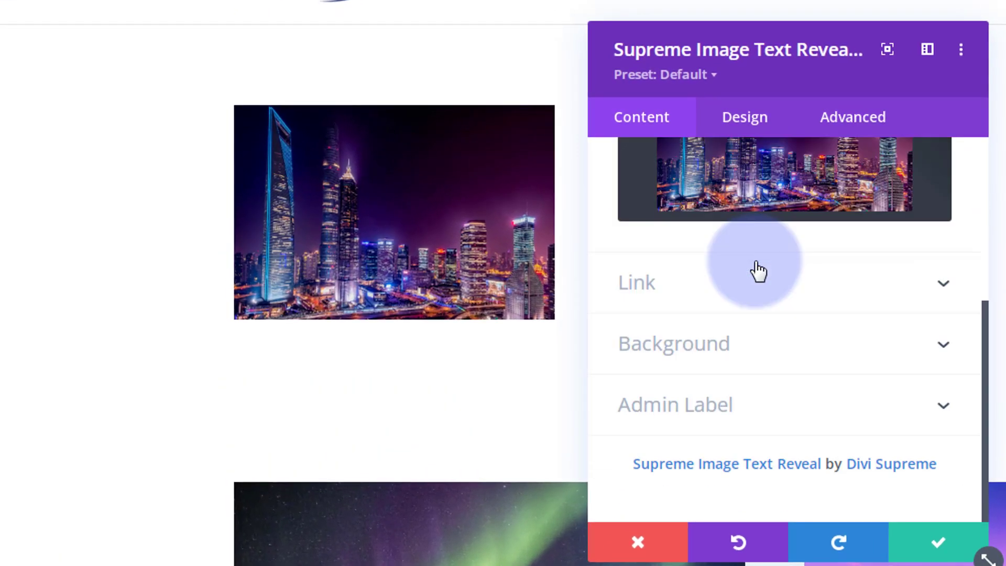
{"action": "left_click", "coordinate": [797, 293]}
{"action": "left_click", "coordinate": [653, 228]}
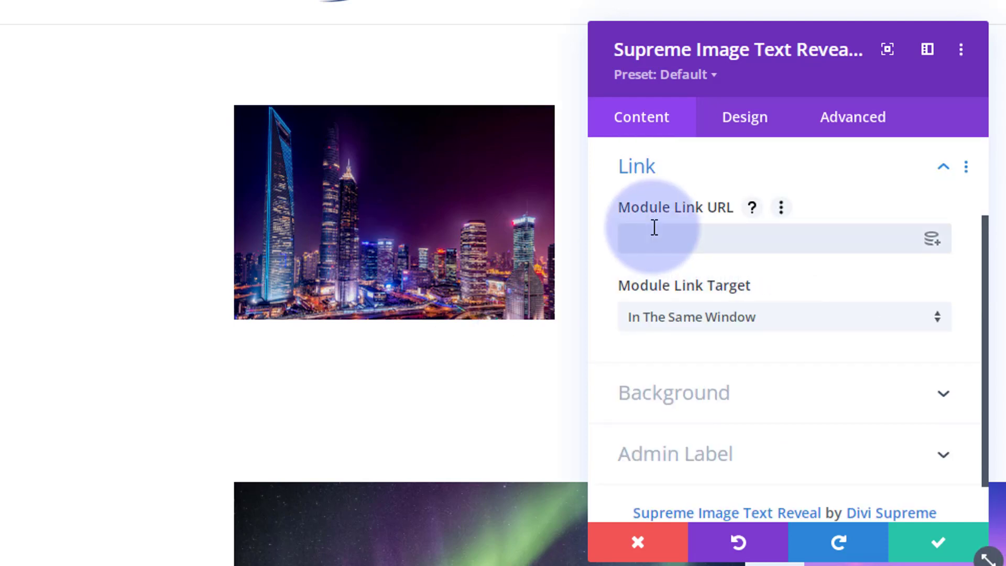
{"action": "type", "text": "#"}
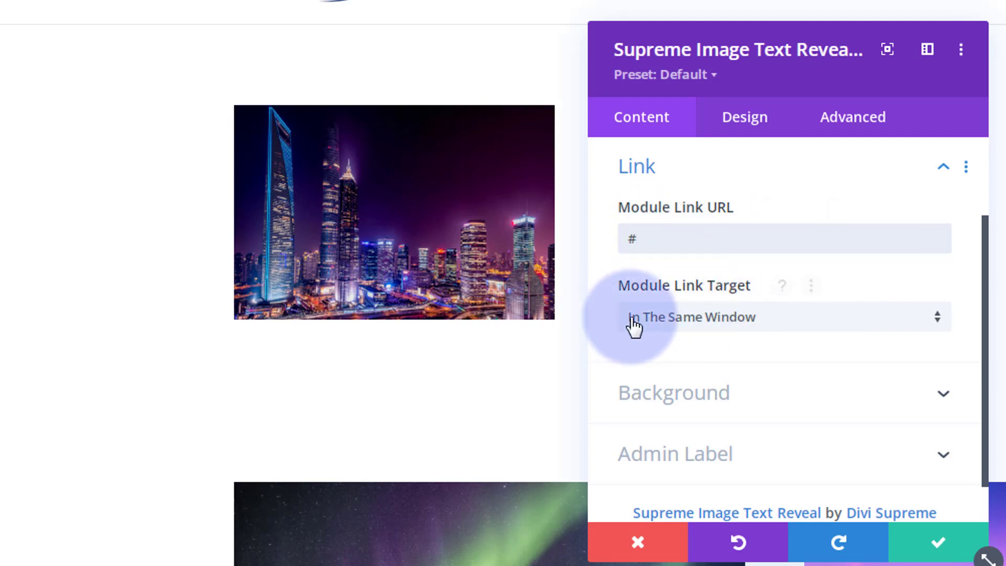
{"action": "left_click", "coordinate": [779, 328]}
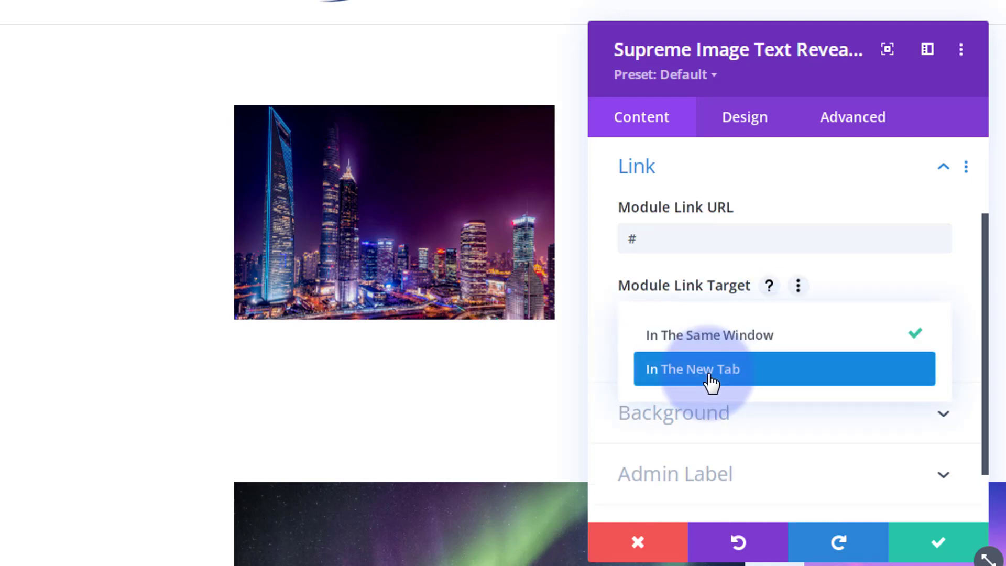
{"action": "left_click", "coordinate": [604, 340]}
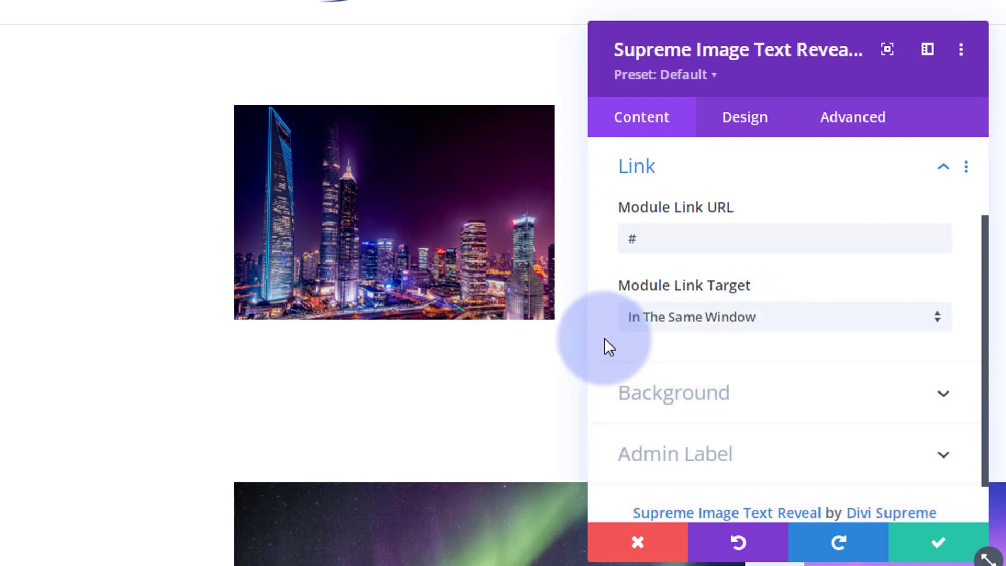
{"action": "scroll", "coordinate": [708, 408], "scroll_direction": "down", "scroll_amount": 1}
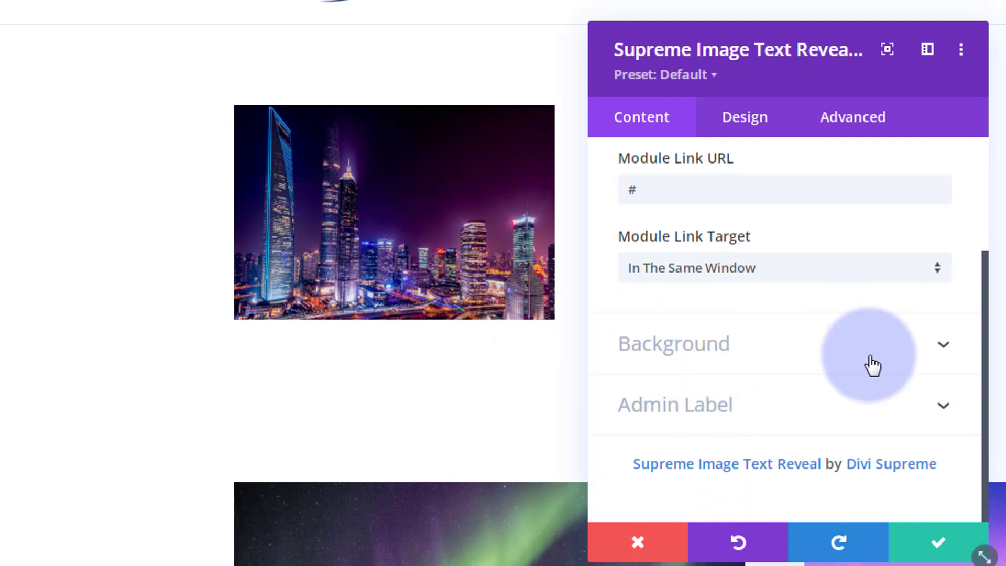
Set the Design tab's Reveal Overlay Color to solid purple #8300e9 at full opacity.
{"action": "left_click", "coordinate": [755, 125]}
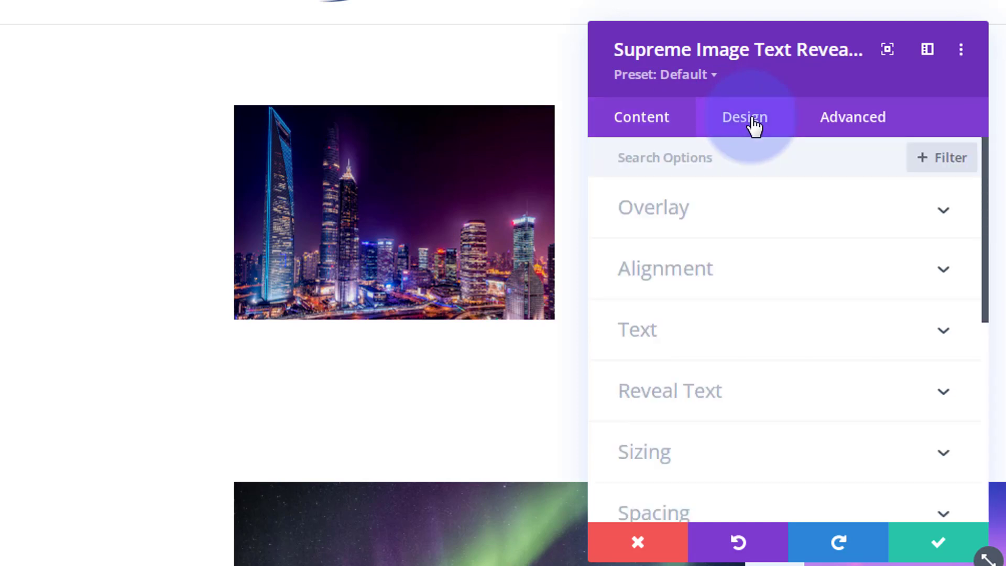
{"action": "left_click", "coordinate": [776, 226]}
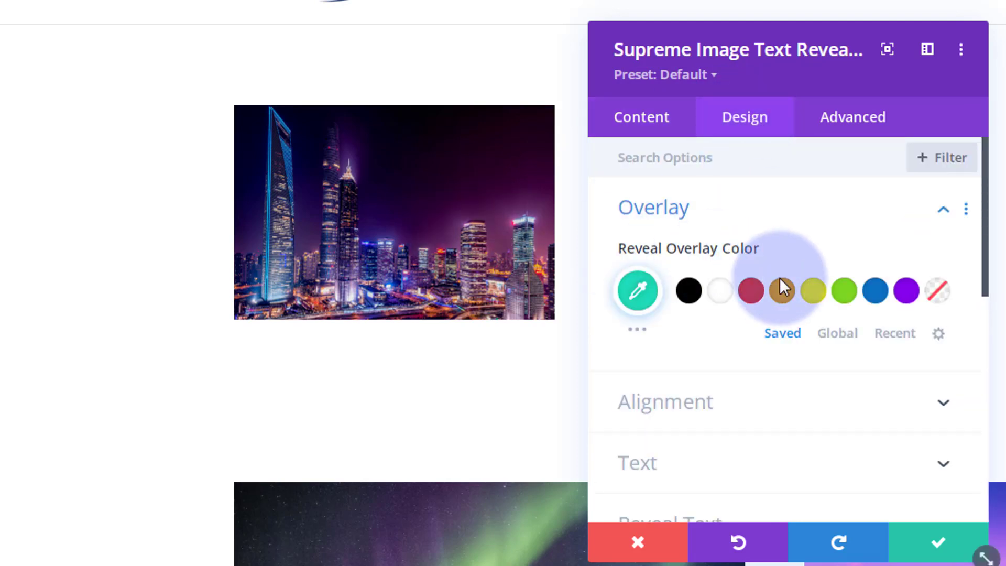
{"action": "left_click", "coordinate": [903, 293]}
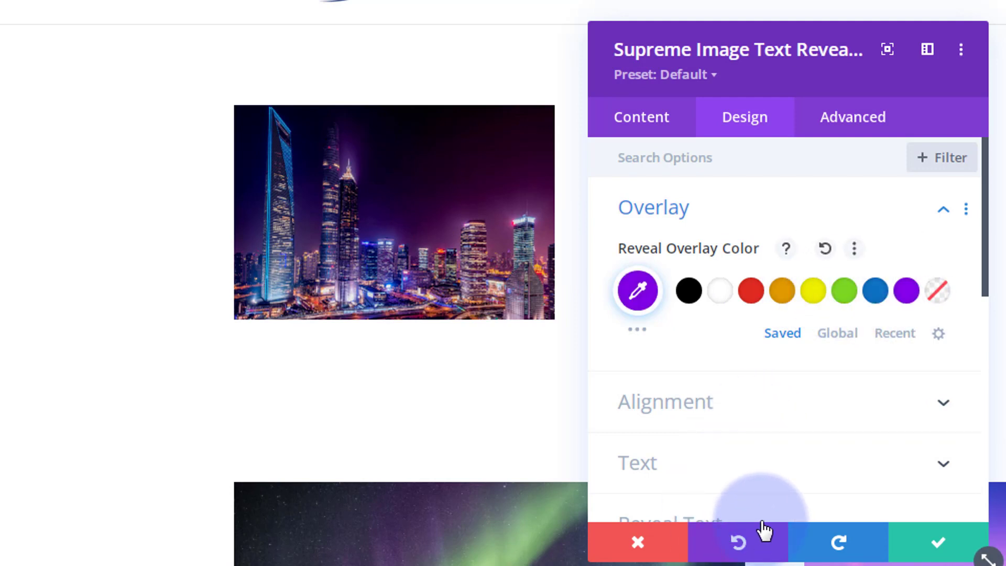
{"action": "left_click", "coordinate": [639, 292]}
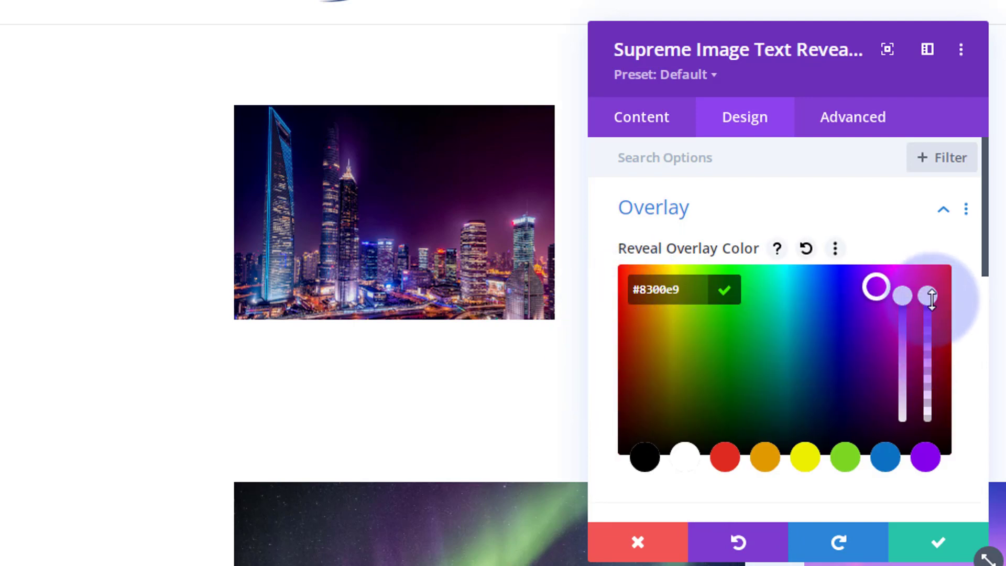
{"action": "left_click_drag", "start_coordinate": [931, 298], "coordinate": [929, 382]}
{"action": "left_click", "coordinate": [390, 222]}
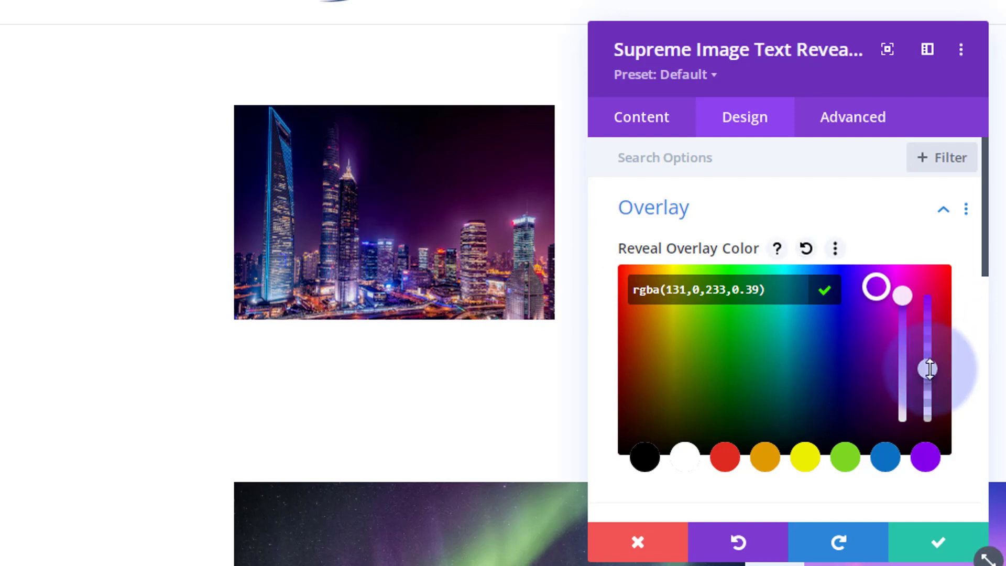
{"action": "left_click_drag", "start_coordinate": [930, 368], "coordinate": [923, 283]}
{"action": "left_click", "coordinate": [931, 531]}
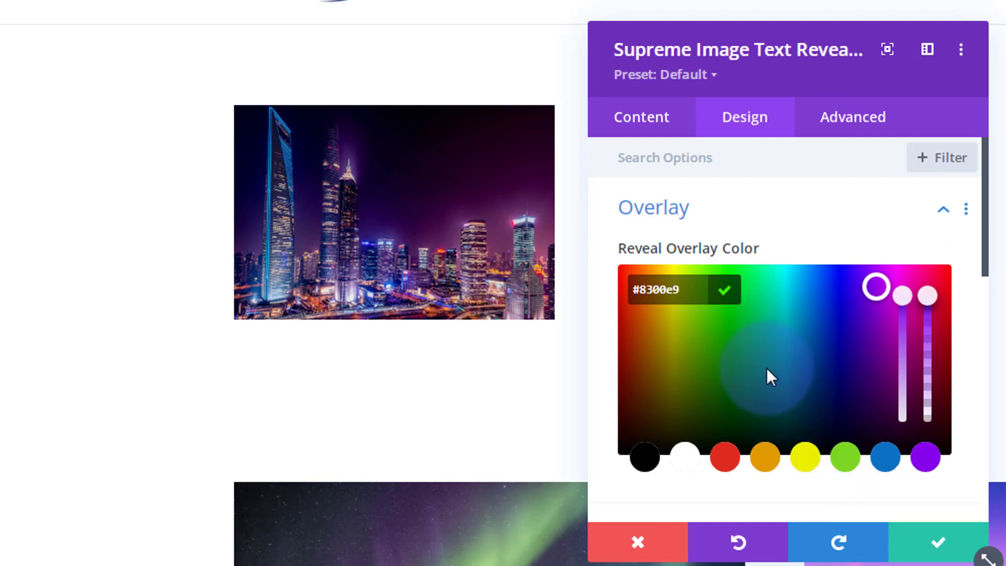
{"action": "scroll", "coordinate": [765, 366], "scroll_direction": "down", "scroll_amount": 4}
{"action": "scroll", "coordinate": [768, 377], "scroll_direction": "down", "scroll_amount": 4}
{"action": "scroll", "coordinate": [768, 377], "scroll_direction": "up", "scroll_amount": 4}
Set the module's Image Alignment to center.
{"action": "scroll", "coordinate": [733, 346], "scroll_direction": "down", "scroll_amount": 3}
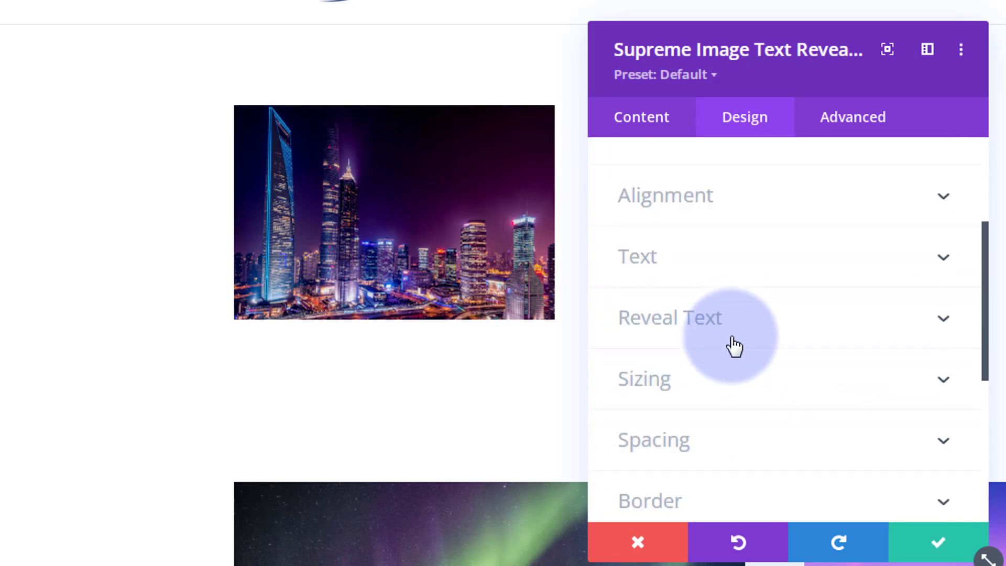
{"action": "left_click", "coordinate": [757, 207]}
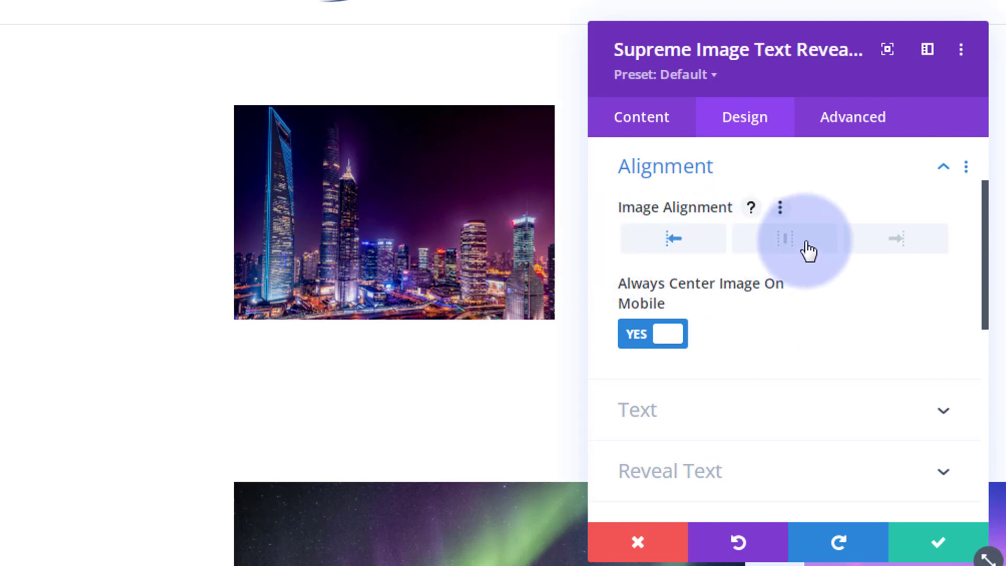
{"action": "left_click", "coordinate": [787, 246]}
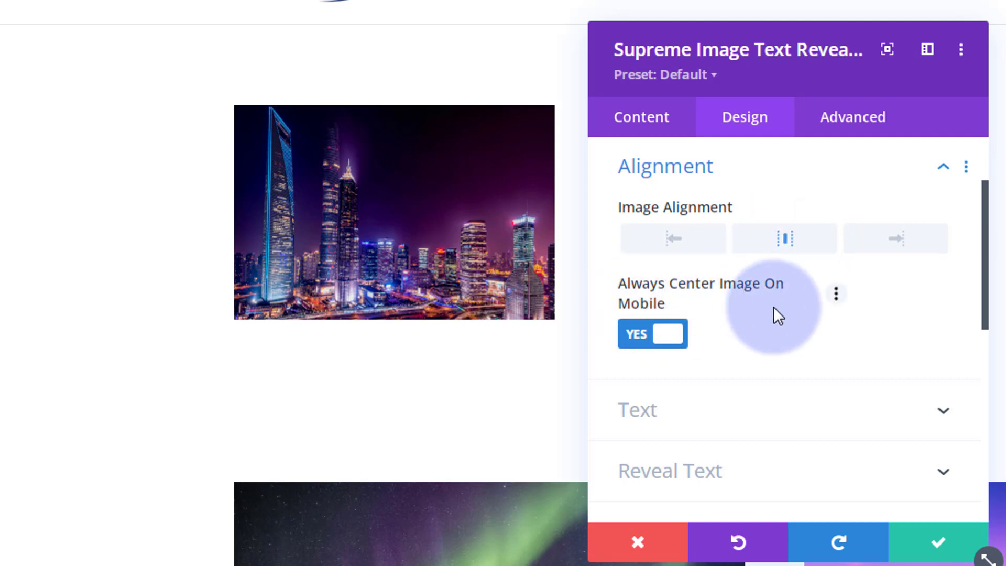
{"action": "scroll", "coordinate": [773, 306], "scroll_direction": "down", "scroll_amount": 4}
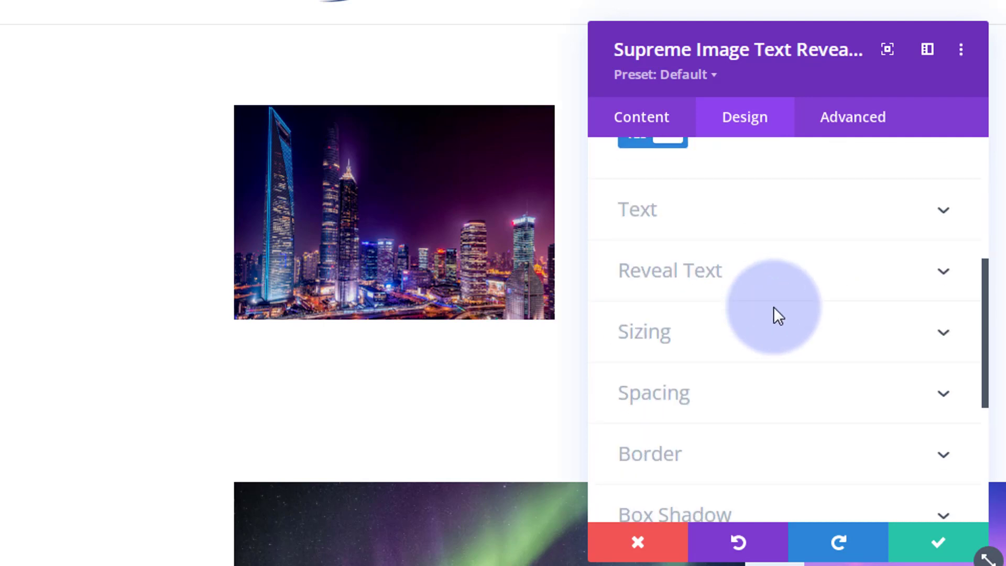
{"action": "left_click", "coordinate": [735, 234]}
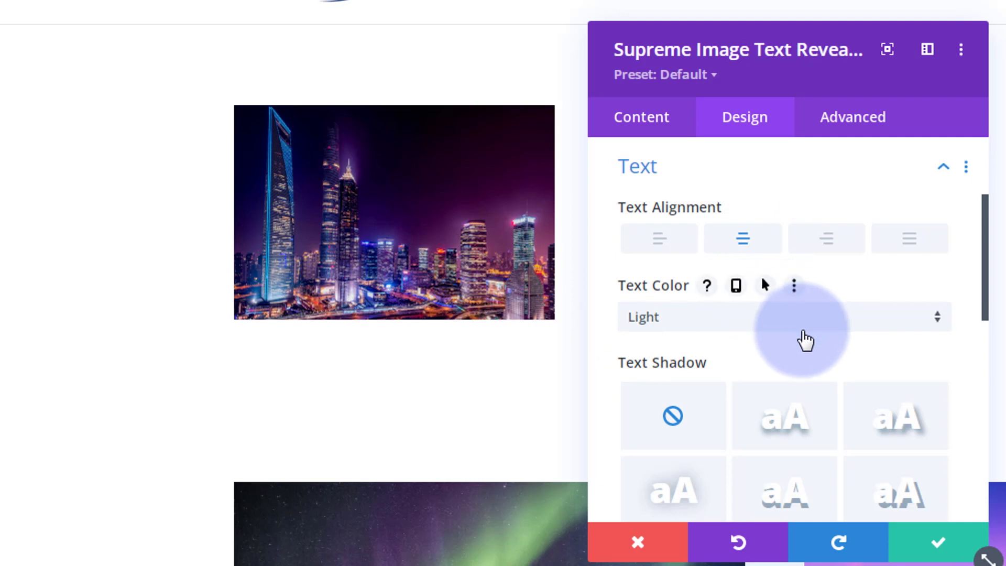
Apply a text shadow preset to the module's text.
{"action": "scroll", "coordinate": [805, 340], "scroll_direction": "down", "scroll_amount": 2}
{"action": "left_click", "coordinate": [792, 330]}
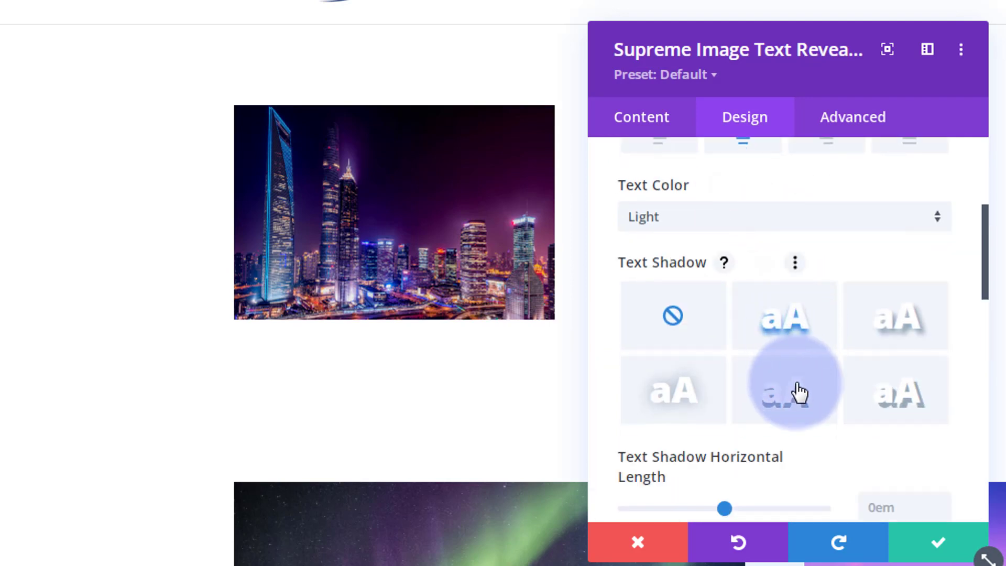
{"action": "scroll", "coordinate": [800, 387], "scroll_direction": "down", "scroll_amount": 12}
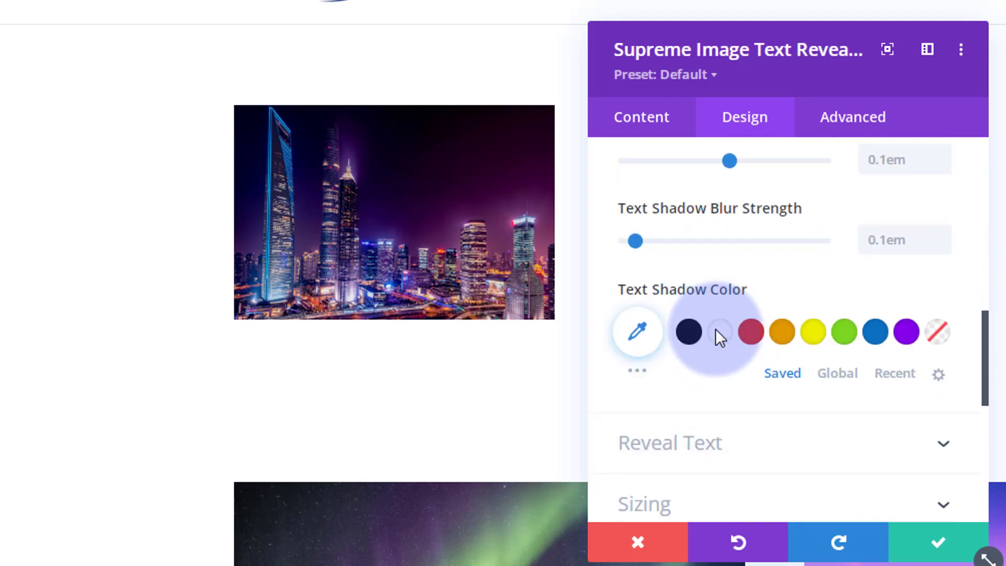
Make the reveal text bold, uppercase (TT) and white.
{"action": "left_click", "coordinate": [754, 267]}
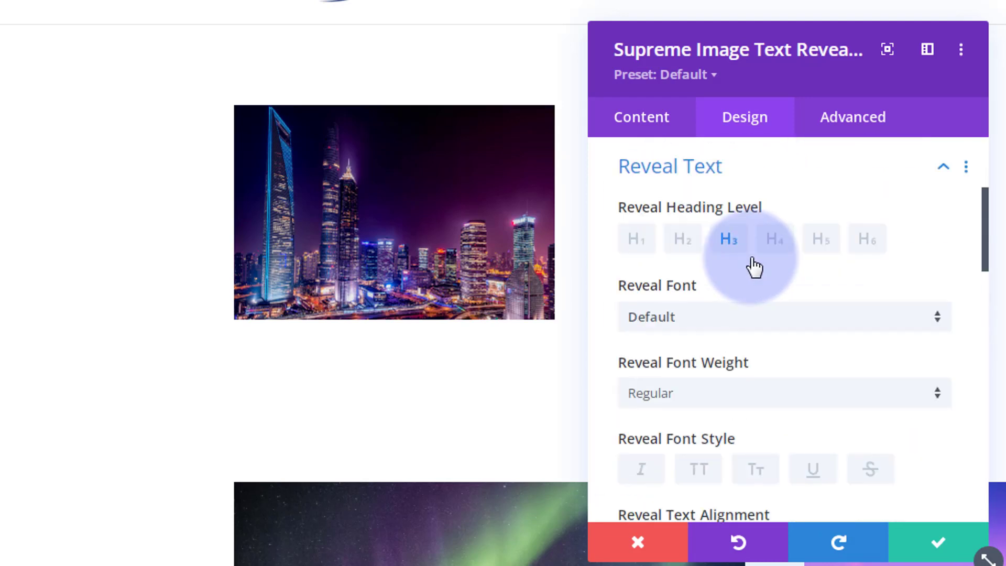
{"action": "scroll", "coordinate": [729, 331], "scroll_direction": "down", "scroll_amount": 2}
{"action": "scroll", "coordinate": [729, 322], "scroll_direction": "up", "scroll_amount": 2}
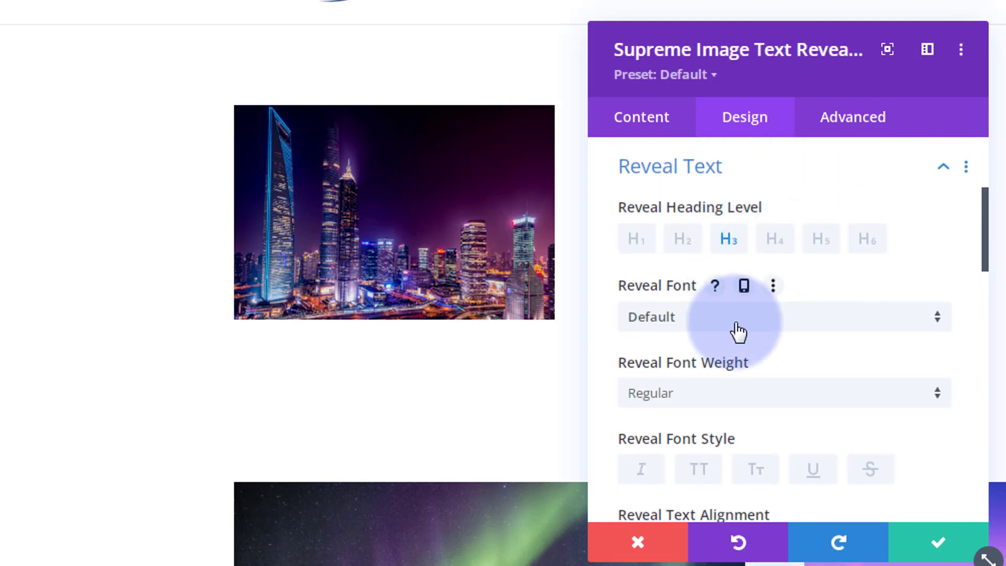
{"action": "scroll", "coordinate": [736, 325], "scroll_direction": "down", "scroll_amount": 4}
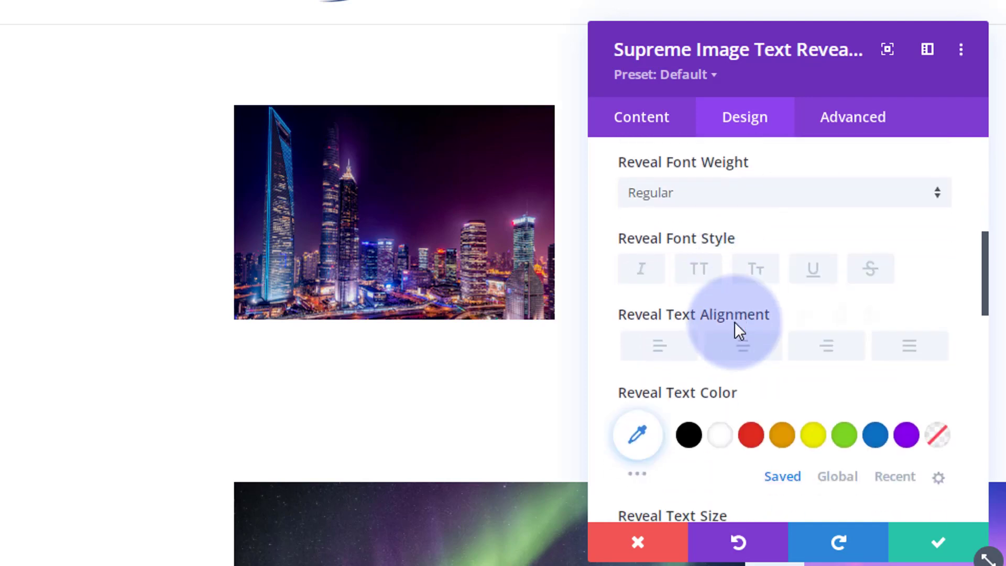
{"action": "left_click", "coordinate": [740, 205]}
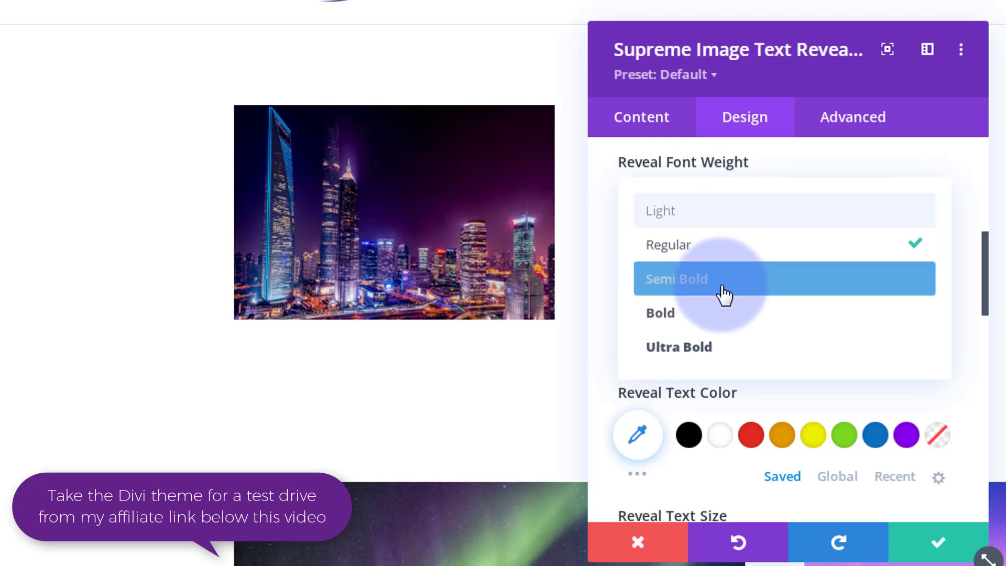
{"action": "left_click", "coordinate": [721, 314]}
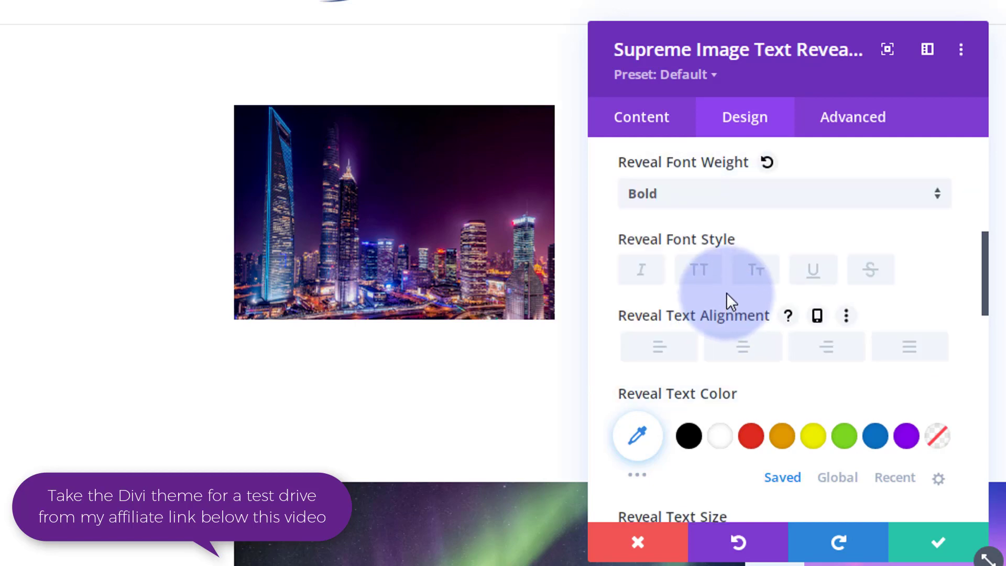
{"action": "scroll", "coordinate": [726, 296], "scroll_direction": "down", "scroll_amount": 2}
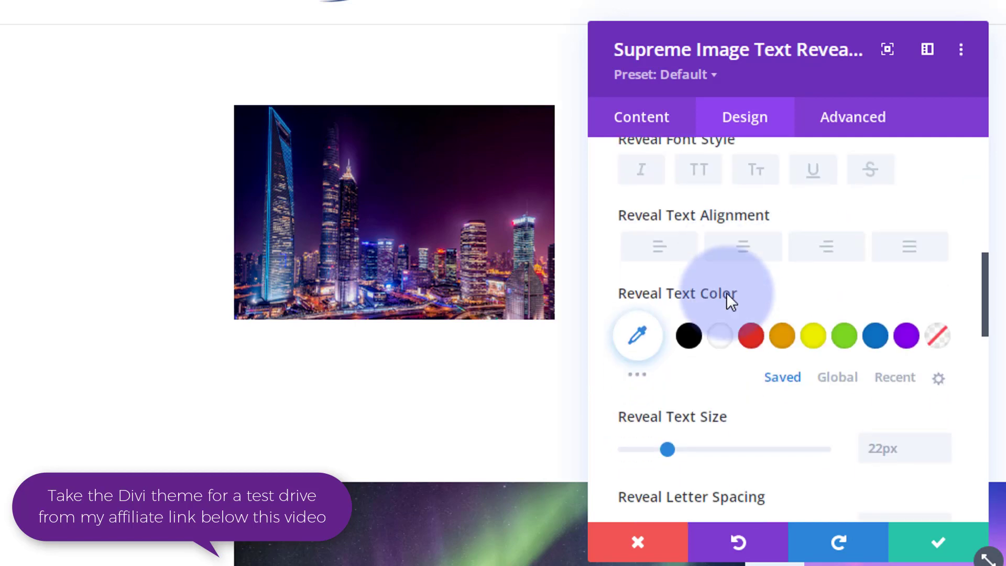
{"action": "left_click", "coordinate": [698, 171]}
{"action": "left_click", "coordinate": [720, 336]}
Raise the Reveal Text Size from 22px to 32px.
{"action": "scroll", "coordinate": [733, 388], "scroll_direction": "down", "scroll_amount": 1}
{"action": "scroll", "coordinate": [735, 385], "scroll_direction": "down", "scroll_amount": 3}
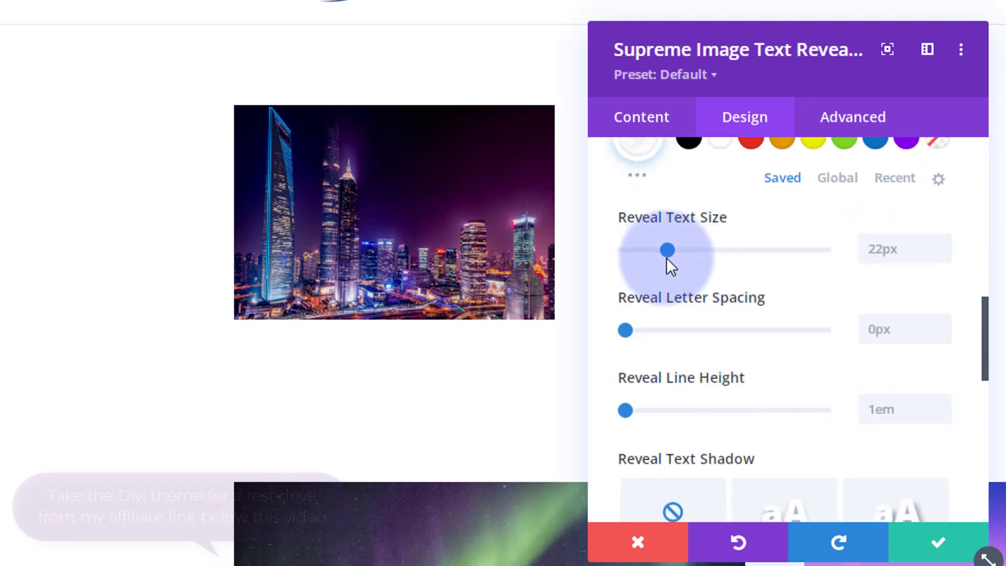
{"action": "mouse_move", "coordinate": [668, 253]}
{"action": "left_mouse_down"}
{"action": "mouse_move", "coordinate": [693, 253]}
{"action": "mouse_move", "coordinate": [680, 249]}
{"action": "left_mouse_up"}
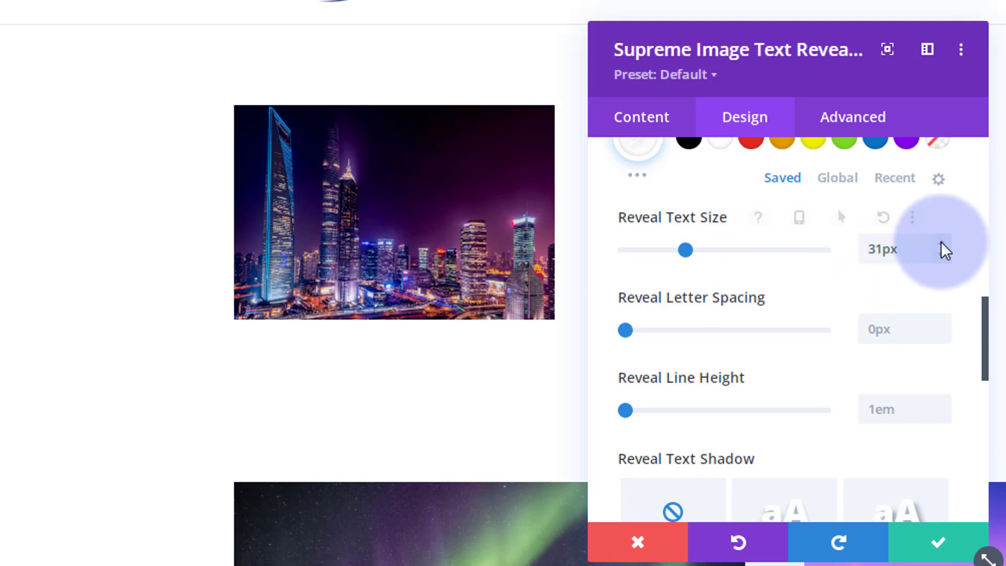
{"action": "key", "text": "Up"}
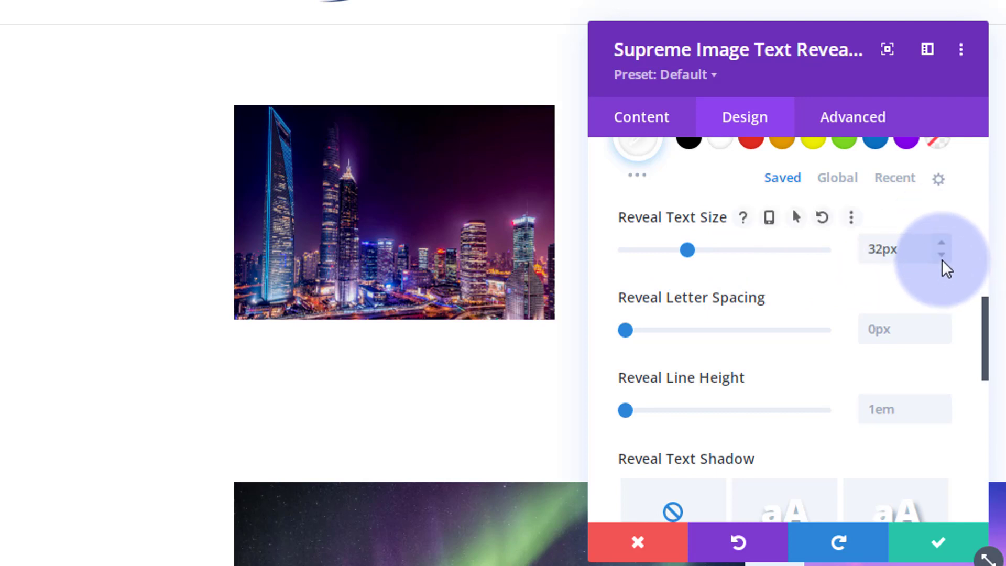
{"action": "scroll", "coordinate": [807, 367], "scroll_direction": "down", "scroll_amount": 10}
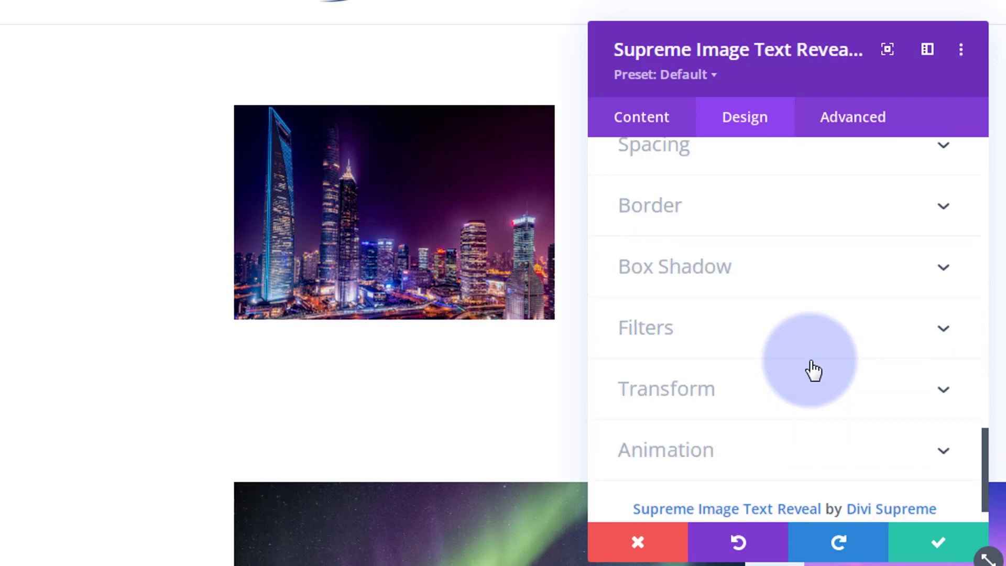
Keep the module changes and exit the Visual Builder to view the front-end page.
{"action": "scroll", "coordinate": [815, 368], "scroll_direction": "down", "scroll_amount": 1}
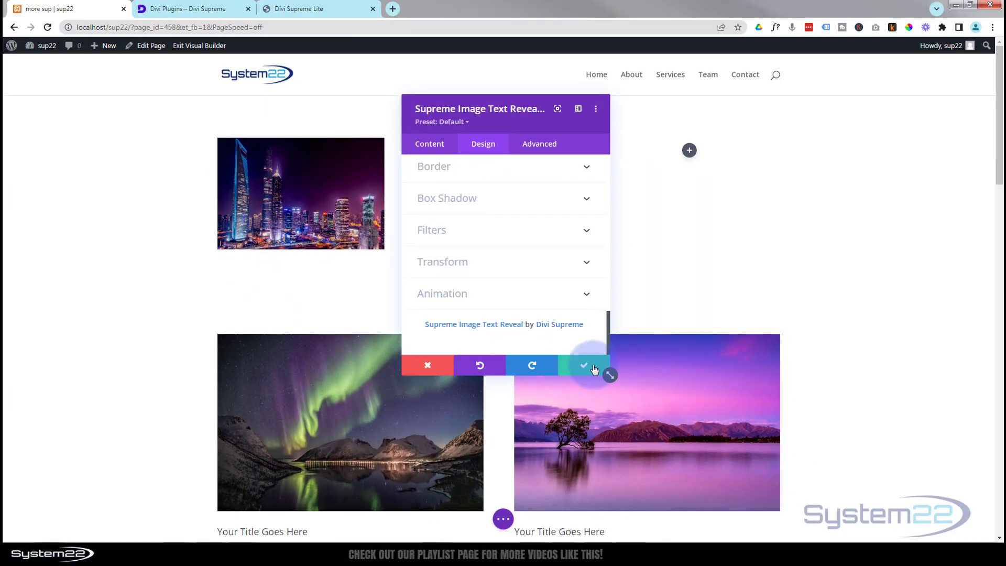
{"action": "left_click", "coordinate": [594, 369]}
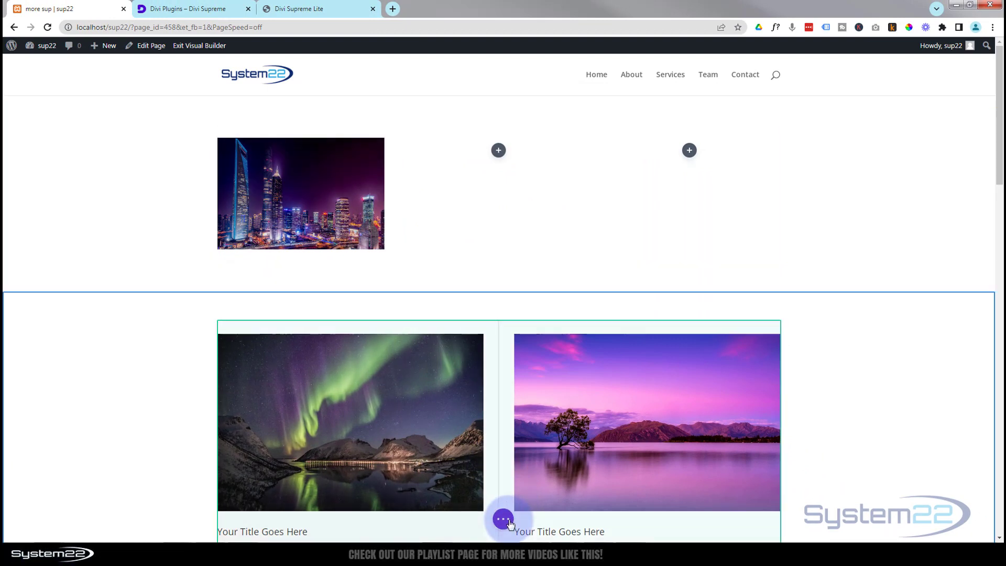
{"action": "left_click", "coordinate": [503, 519]}
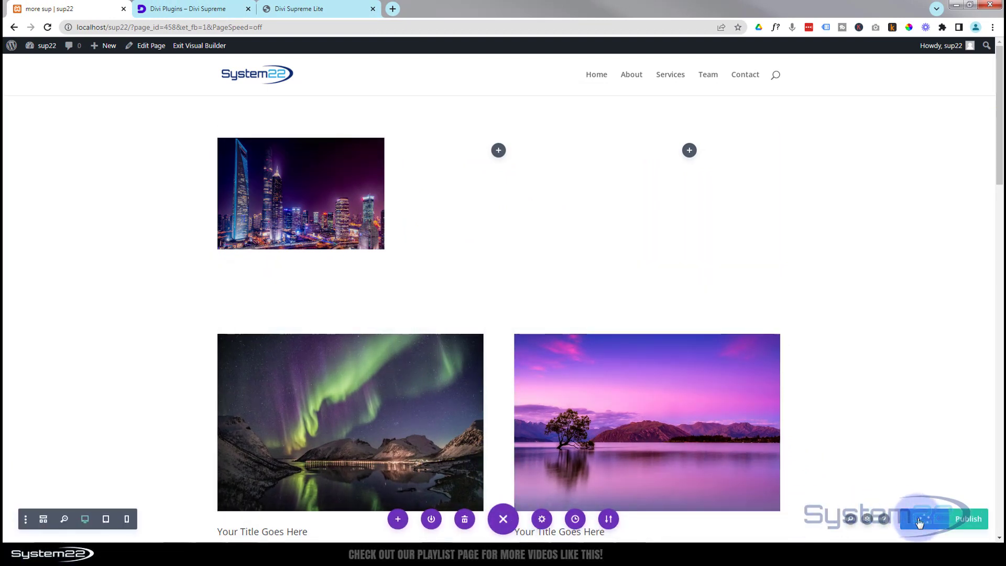
{"action": "left_click", "coordinate": [219, 46]}
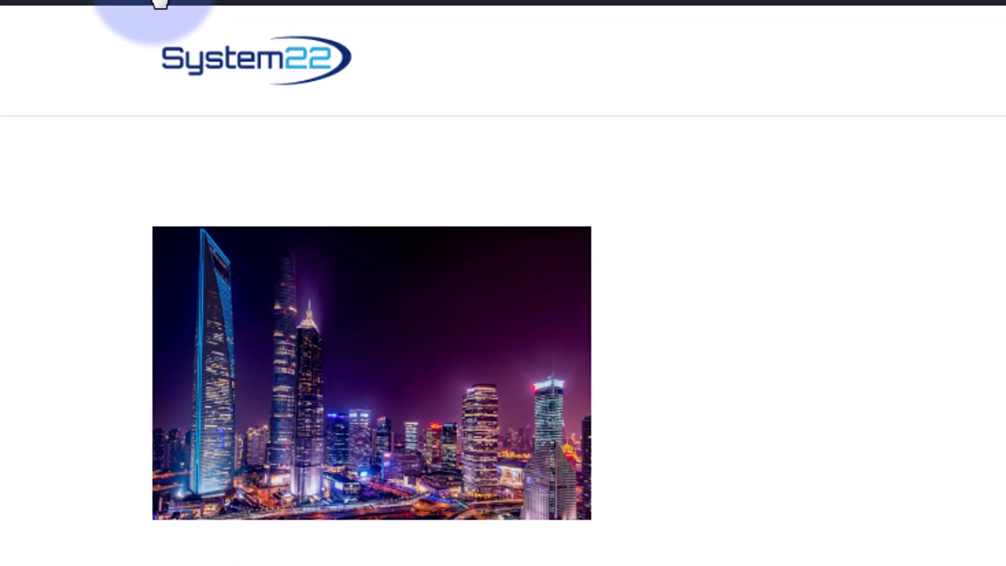
{"action": "mouse_move", "coordinate": [272, 444]}
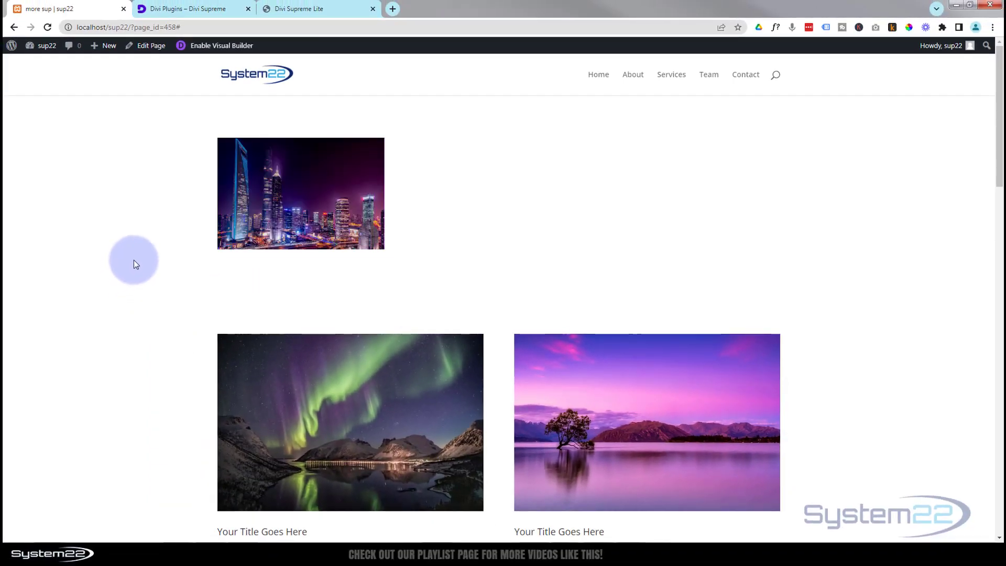
{"action": "scroll", "coordinate": [133, 260], "scroll_direction": "down", "scroll_amount": 2}
{"action": "scroll", "coordinate": [134, 259], "scroll_direction": "down", "scroll_amount": 3}
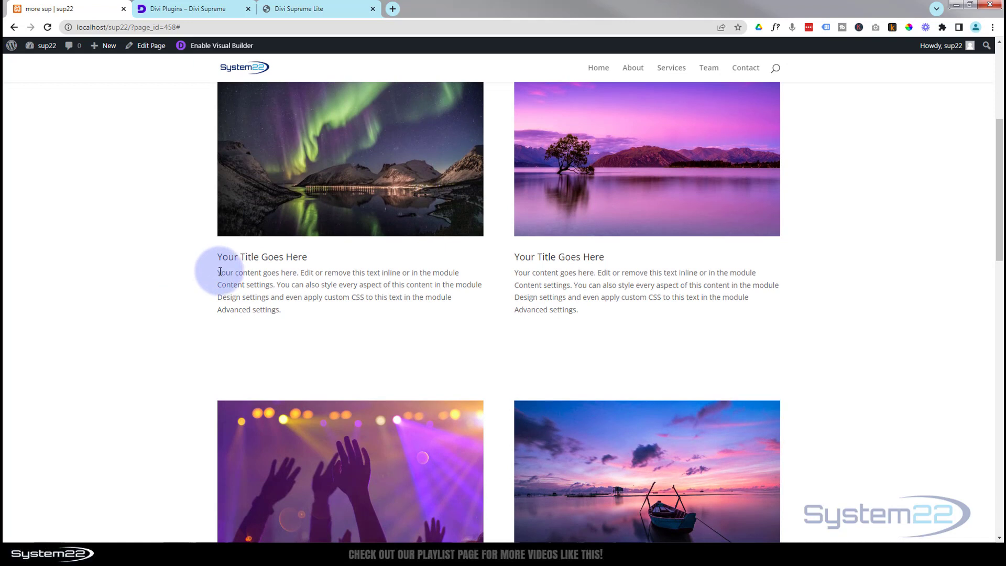
{"action": "left_click_drag", "start_coordinate": [225, 273], "coordinate": [273, 284]}
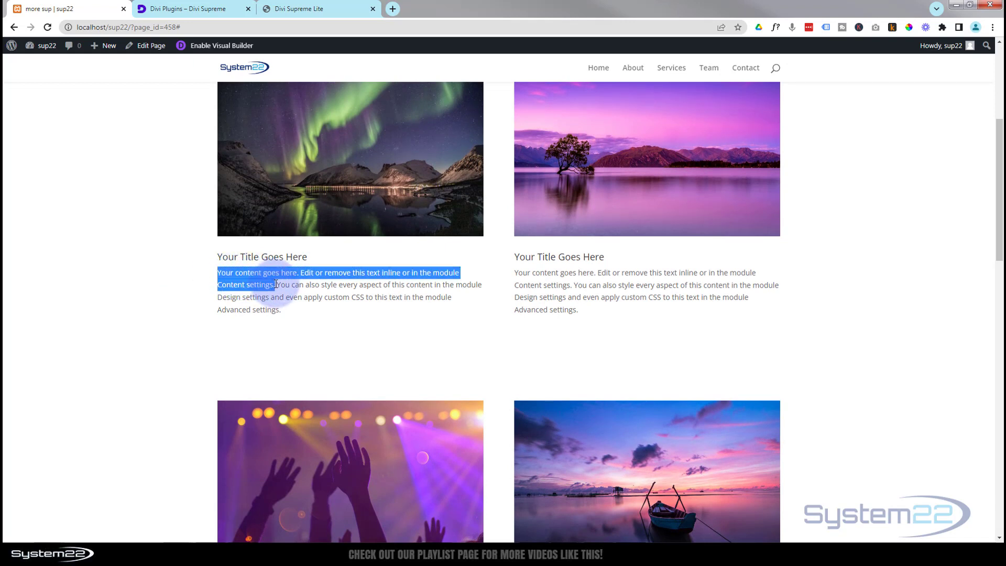
{"action": "left_click_drag", "start_coordinate": [275, 284], "coordinate": [339, 293]}
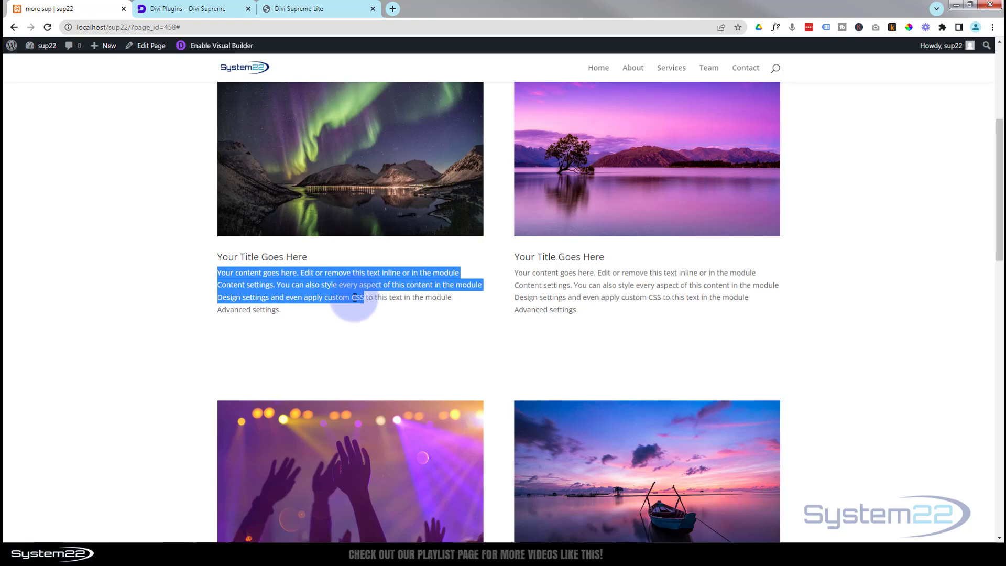
{"action": "scroll", "coordinate": [268, 270], "scroll_direction": "up", "scroll_amount": 5}
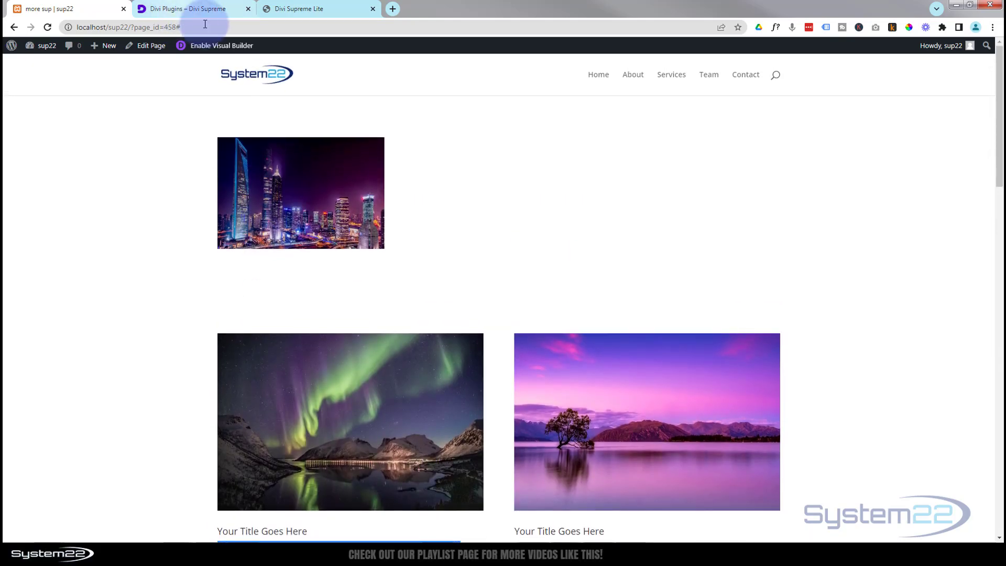
Enable the Visual Builder and duplicate the city image module.
{"action": "left_click", "coordinate": [216, 46]}
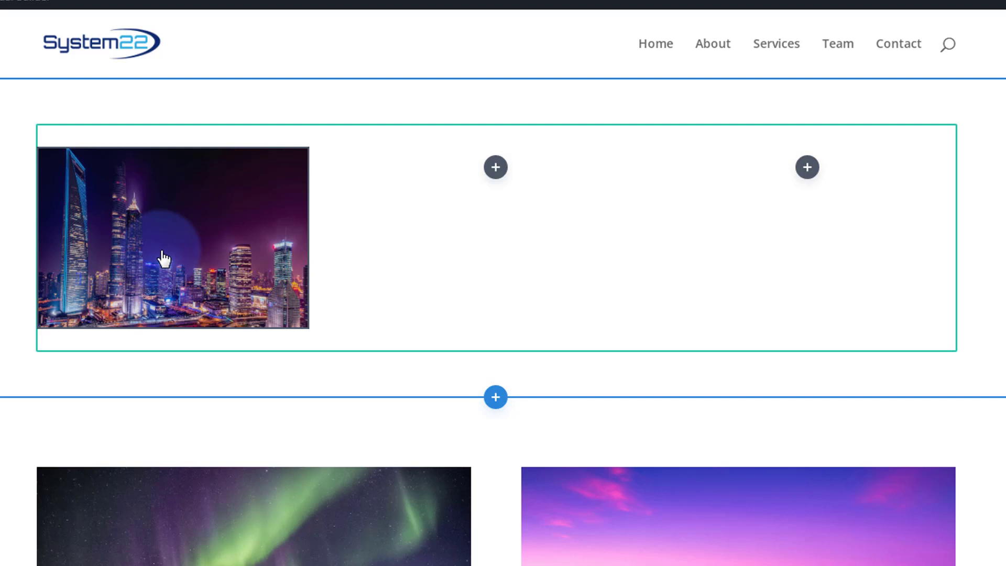
{"action": "mouse_move", "coordinate": [161, 252]}
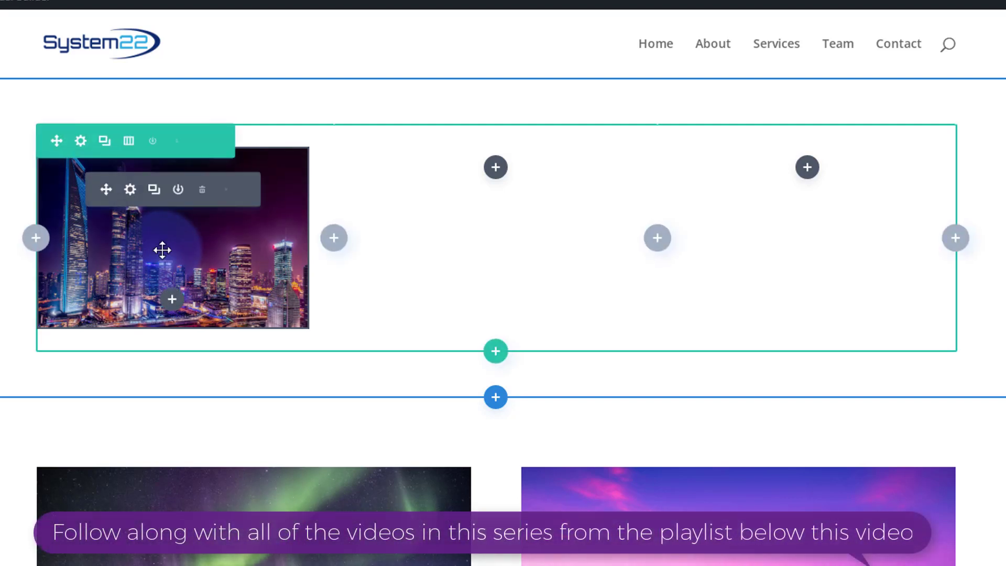
{"action": "left_click", "coordinate": [153, 190]}
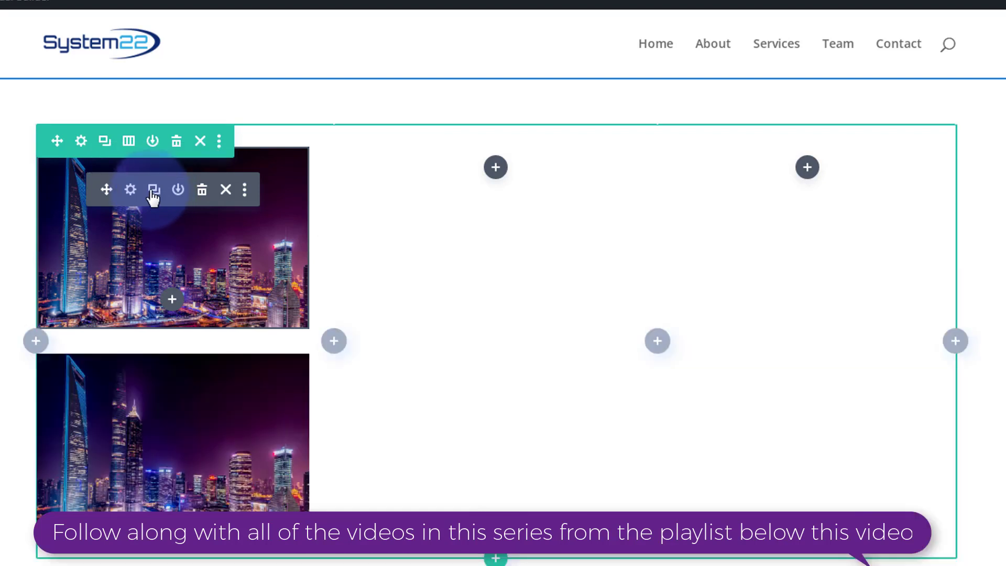
Drag the duplicated city image module into the row's middle column.
{"action": "left_click_drag", "start_coordinate": [163, 185], "coordinate": [479, 167]}
{"action": "mouse_move", "coordinate": [842, 198]}
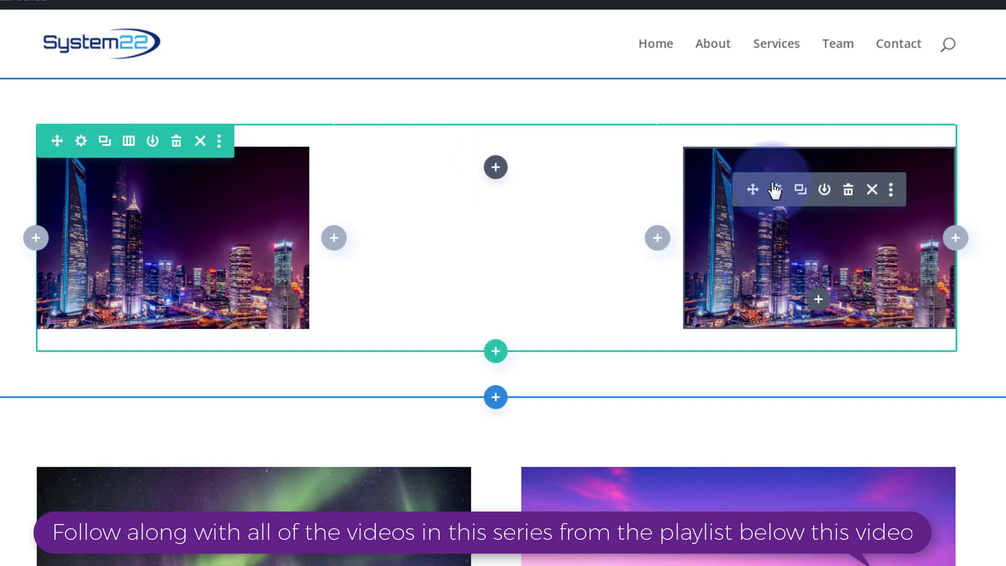
{"action": "left_click_drag", "start_coordinate": [746, 189], "coordinate": [498, 176]}
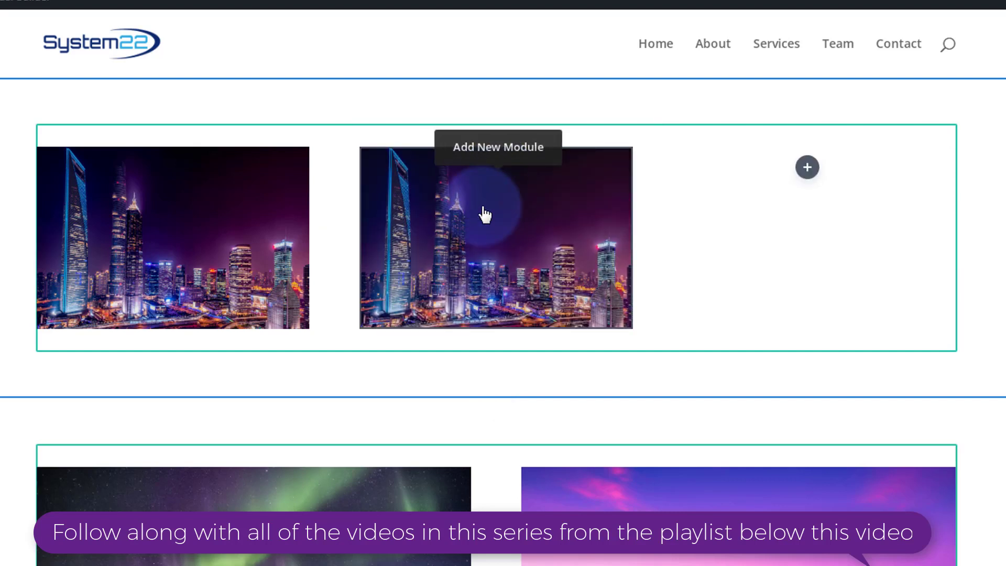
Give the middle module the red-cloud lake image and paste the long paragraph over 'My big Title'.
{"action": "mouse_move", "coordinate": [483, 213]}
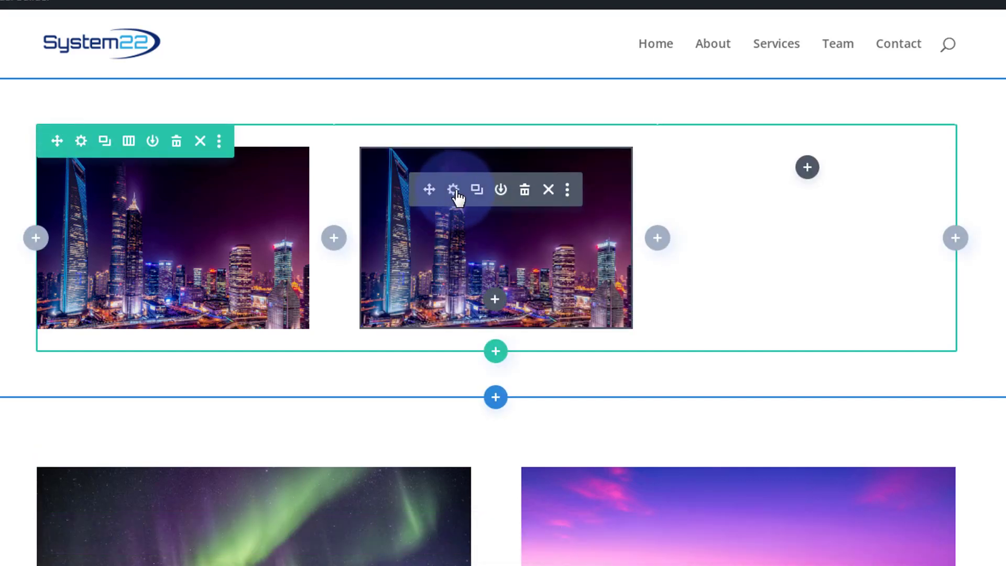
{"action": "left_click", "coordinate": [453, 190]}
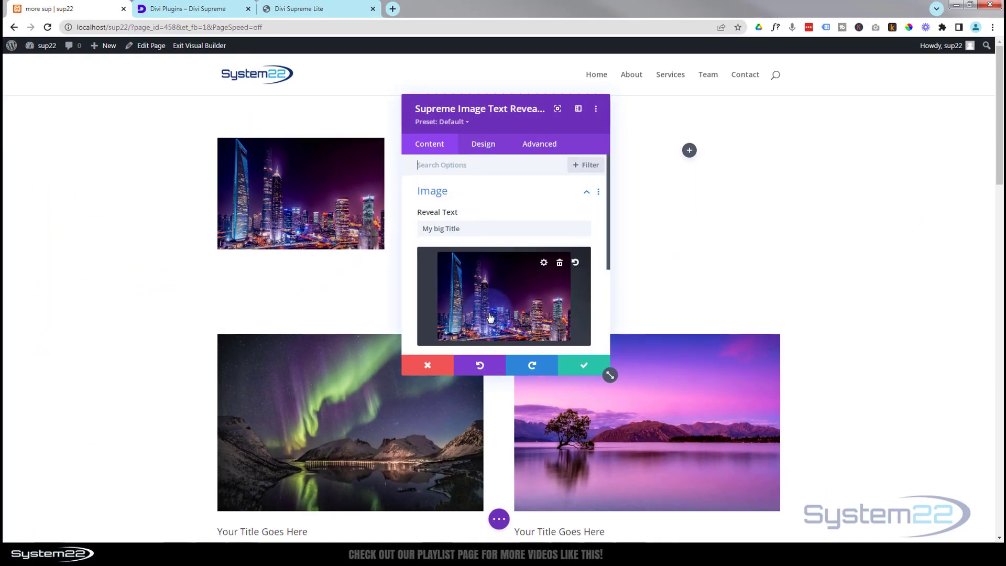
{"action": "left_click", "coordinate": [489, 316]}
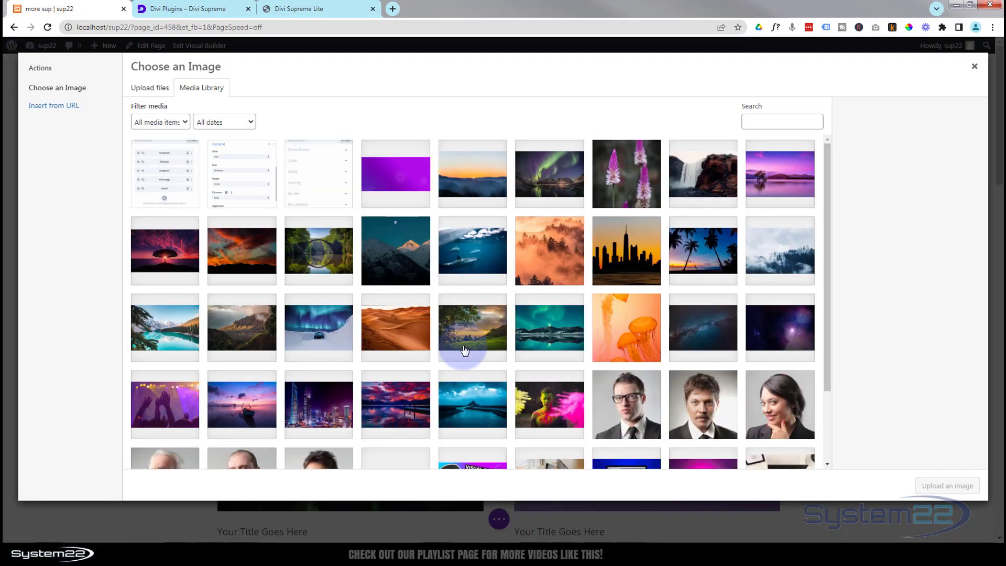
{"action": "left_click", "coordinate": [407, 403]}
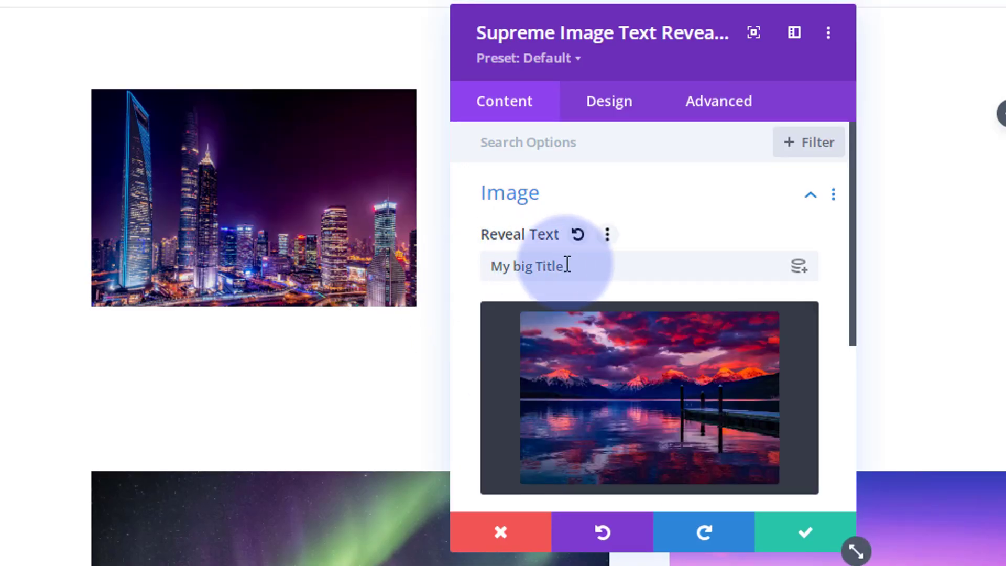
{"action": "left_click_drag", "start_coordinate": [572, 264], "coordinate": [454, 265]}
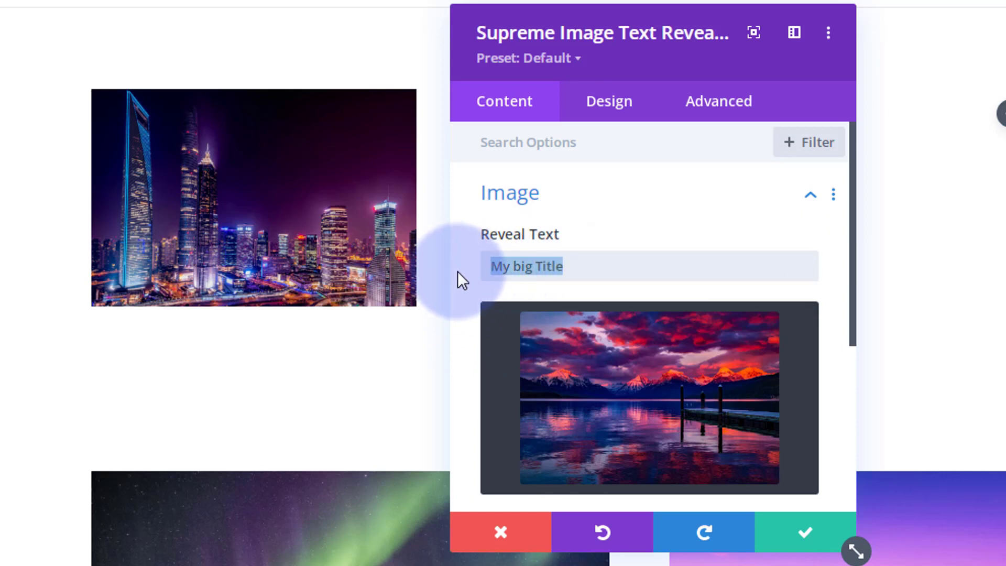
{"action": "key", "text": "ctrl+v"}
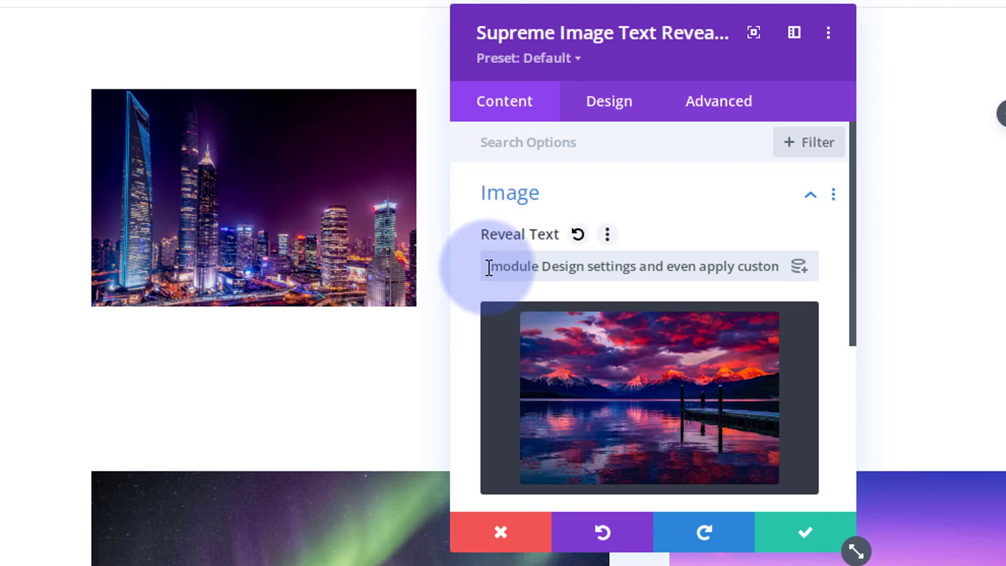
Lower the middle module's purple overlay opacity to about 0.63.
{"action": "left_click", "coordinate": [609, 113]}
{"action": "left_click", "coordinate": [614, 200]}
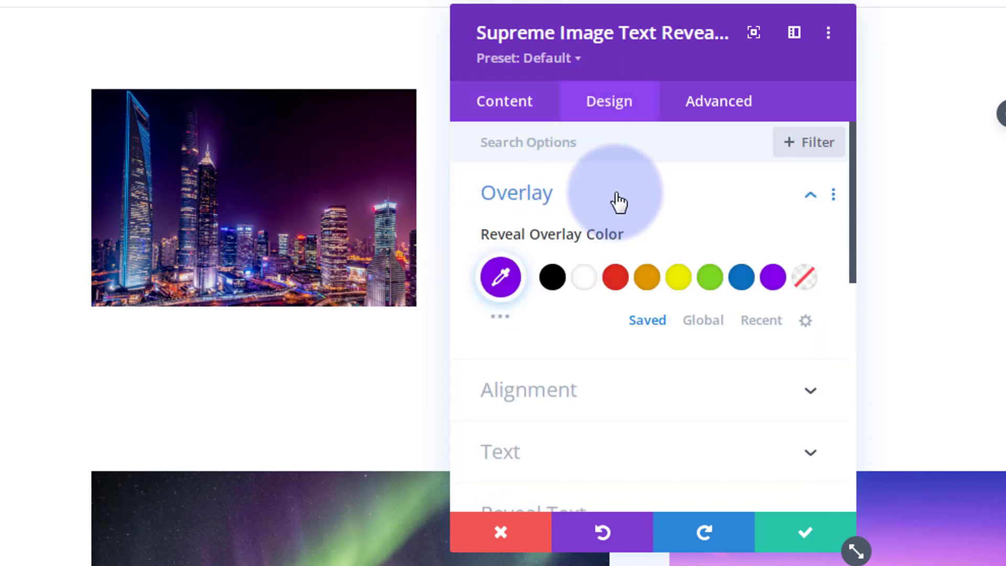
{"action": "left_click", "coordinate": [500, 283]}
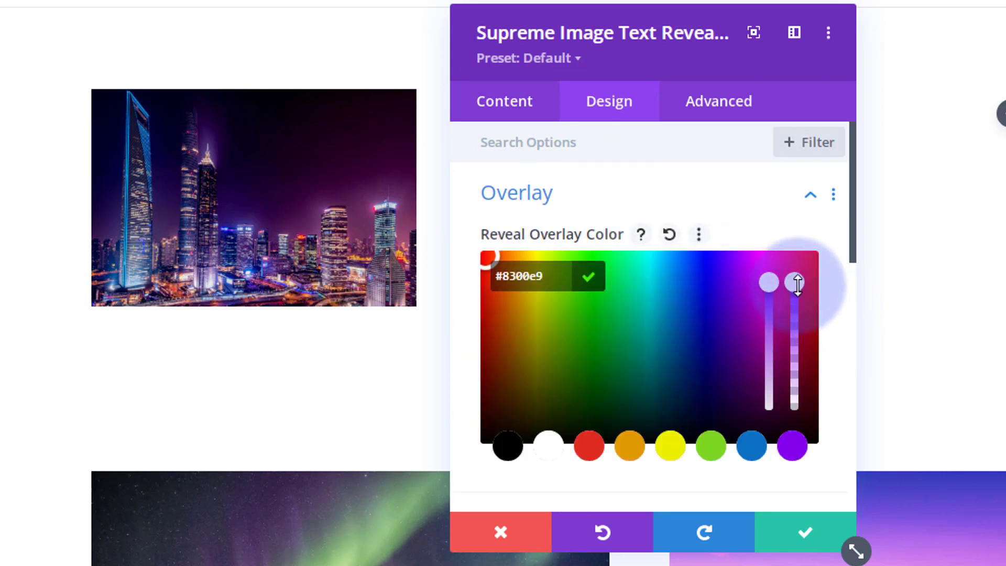
{"action": "left_click_drag", "start_coordinate": [797, 286], "coordinate": [796, 348]}
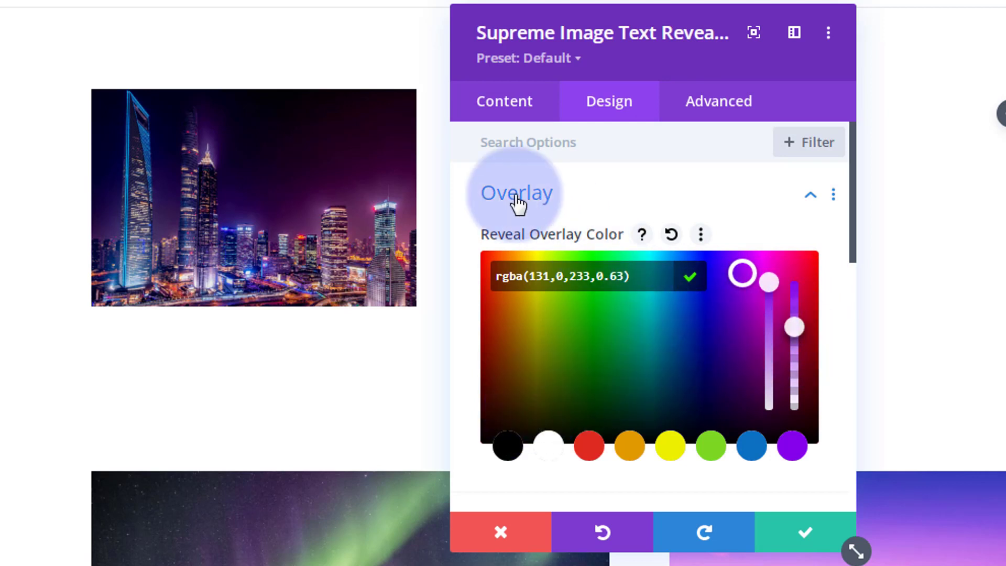
Set the reveal text font weight to Regular and its size to 16px.
{"action": "scroll", "coordinate": [467, 228], "scroll_direction": "down", "scroll_amount": 8}
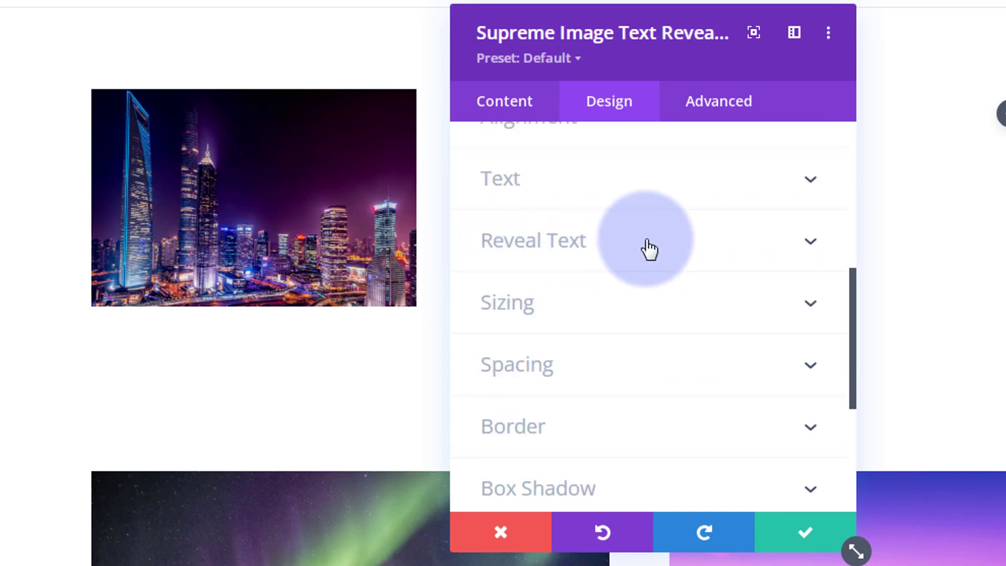
{"action": "left_click", "coordinate": [648, 248]}
{"action": "scroll", "coordinate": [694, 382], "scroll_direction": "down", "scroll_amount": 4}
{"action": "scroll", "coordinate": [681, 369], "scroll_direction": "up", "scroll_amount": 2}
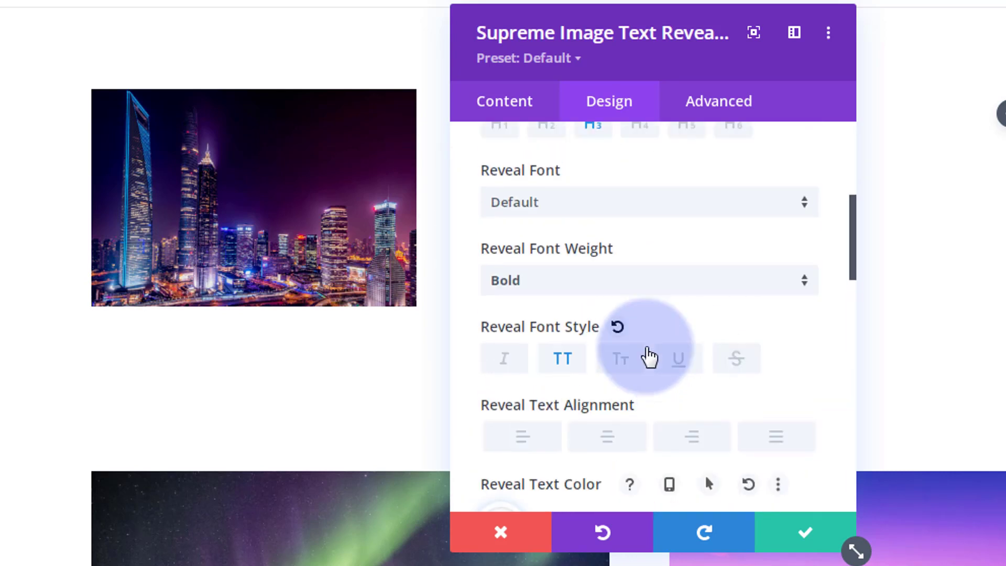
{"action": "left_click", "coordinate": [590, 282]}
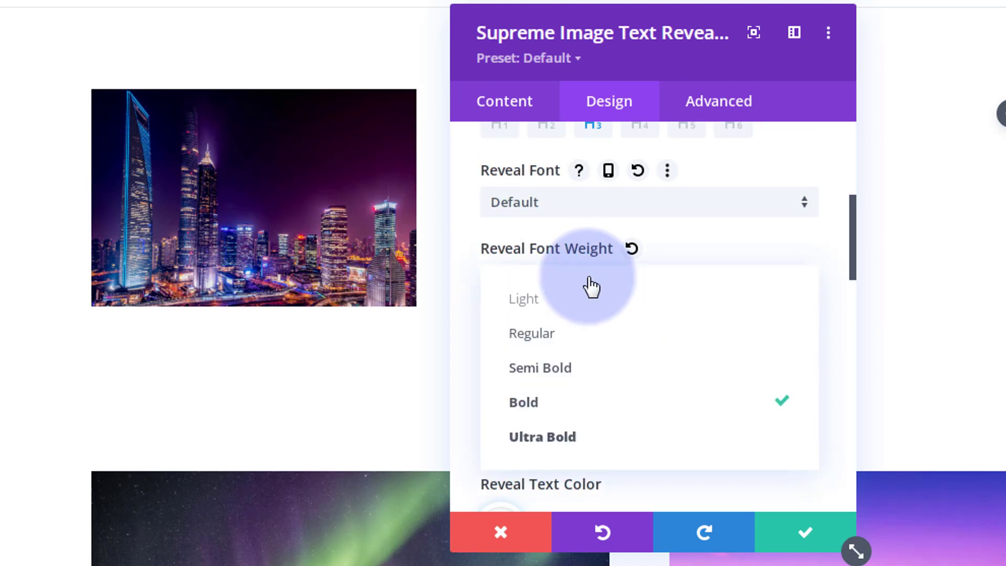
{"action": "left_click", "coordinate": [553, 338]}
{"action": "scroll", "coordinate": [620, 338], "scroll_direction": "down", "scroll_amount": 4}
{"action": "scroll", "coordinate": [689, 341], "scroll_direction": "down", "scroll_amount": 2}
{"action": "left_click", "coordinate": [735, 336]}
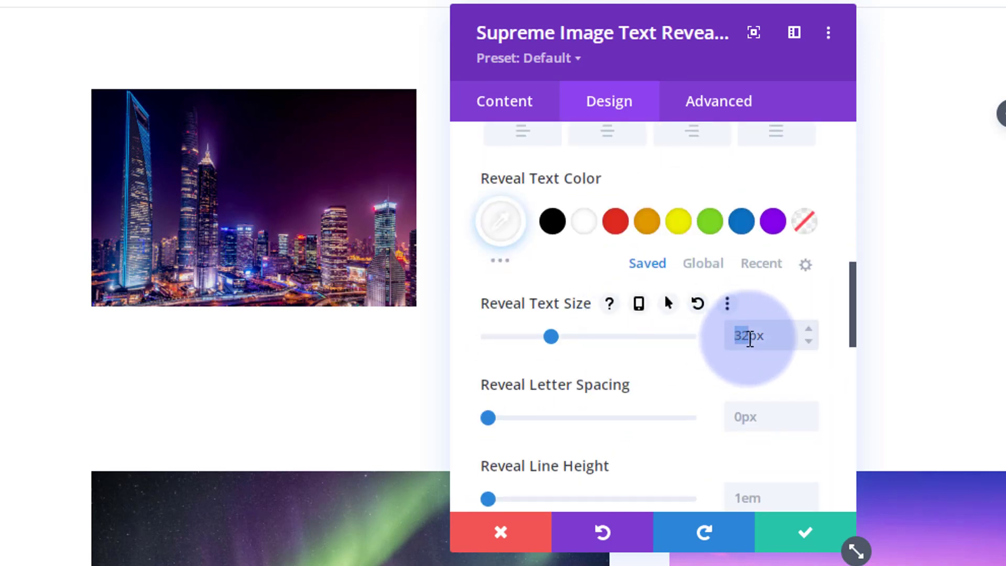
{"action": "type", "text": "16"}
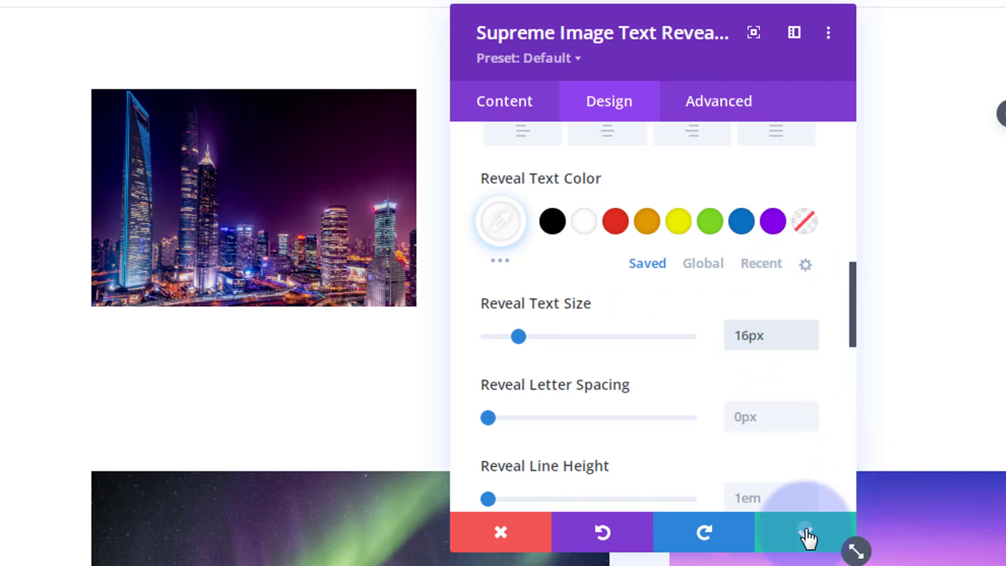
Save and close the lake module's settings, then expand the page options bar.
{"action": "left_click", "coordinate": [806, 534]}
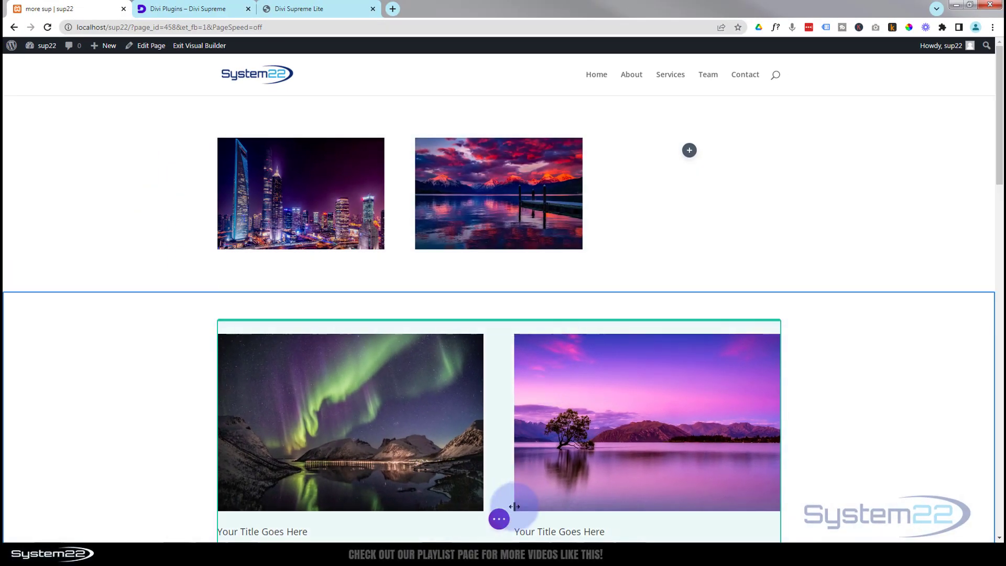
{"action": "left_click", "coordinate": [499, 519]}
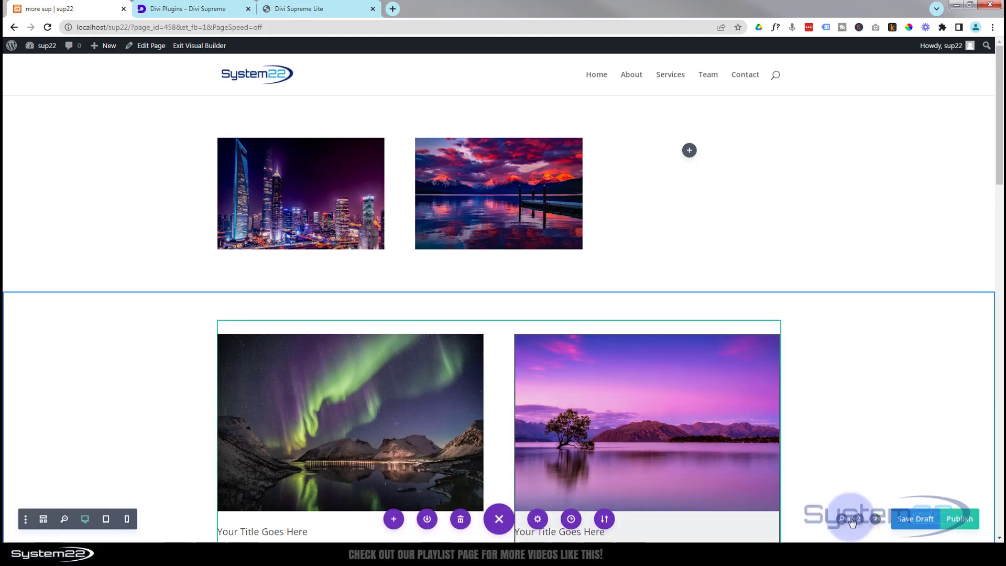
Save the page as a draft, exit to the live page, and preview the lake tile's overlay.
{"action": "left_click", "coordinate": [915, 524]}
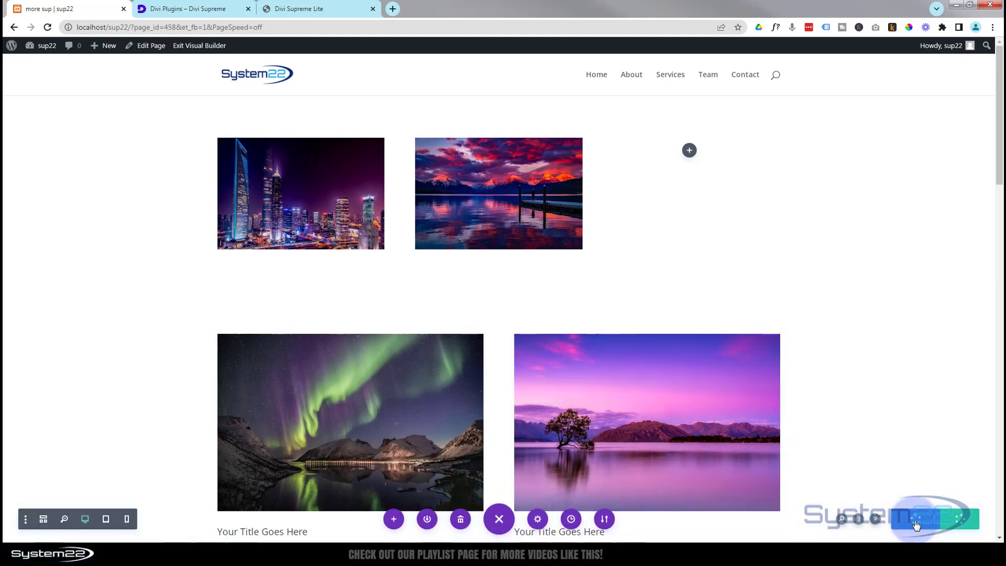
{"action": "left_click", "coordinate": [212, 46]}
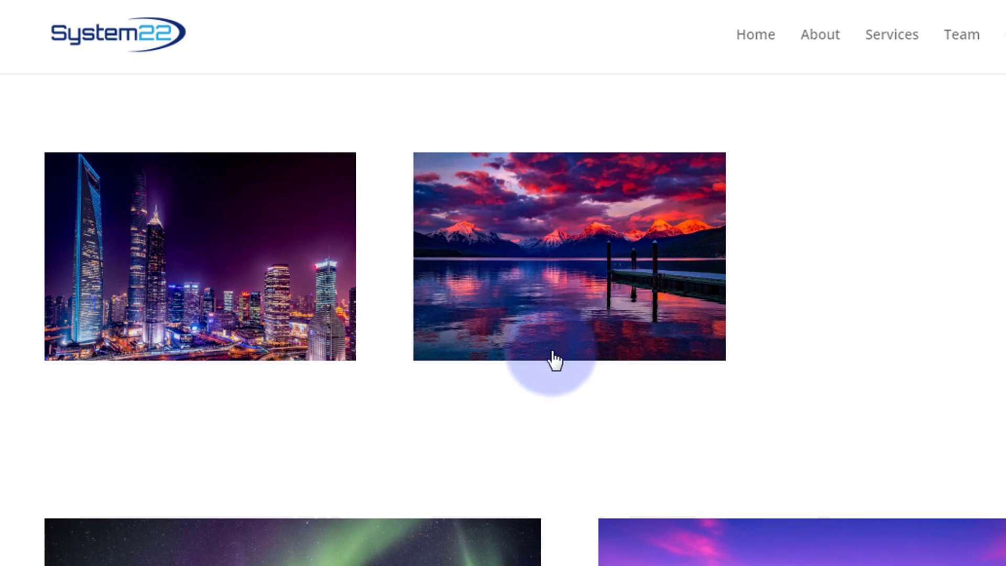
{"action": "mouse_move", "coordinate": [511, 269]}
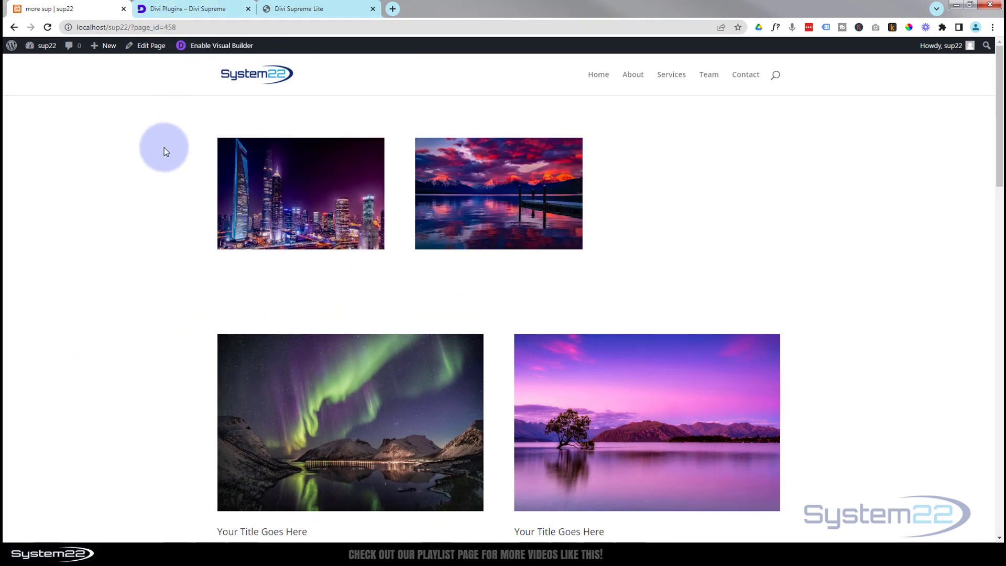
Re-enable the visual builder and duplicate the lake module into the empty third column.
{"action": "left_click", "coordinate": [213, 47]}
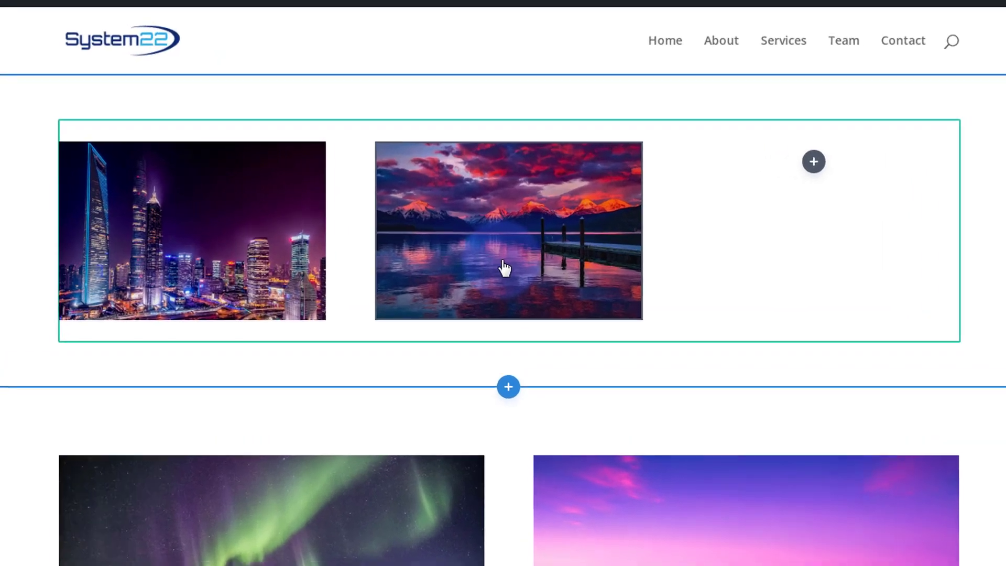
{"action": "mouse_move", "coordinate": [504, 269]}
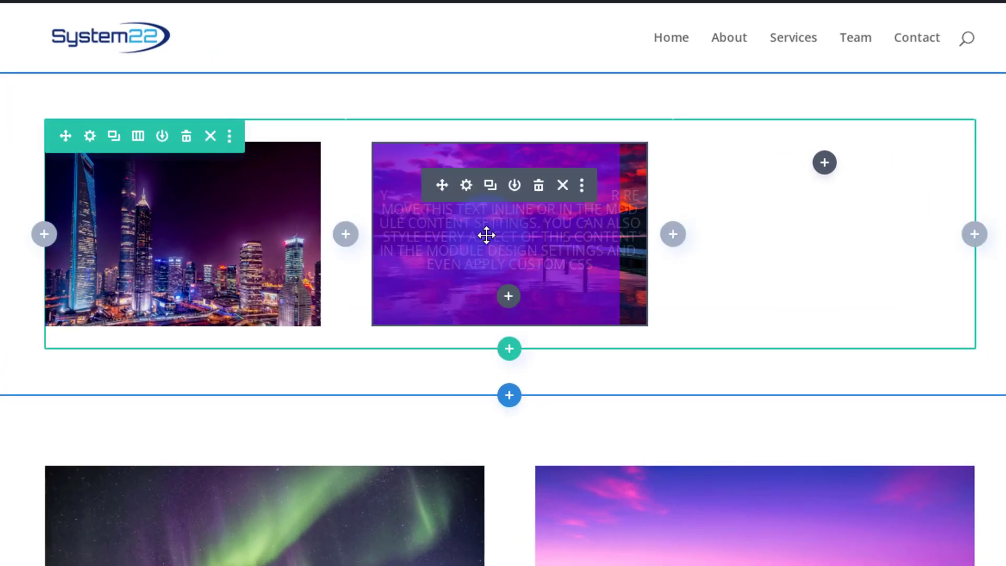
{"action": "left_click", "coordinate": [490, 186]}
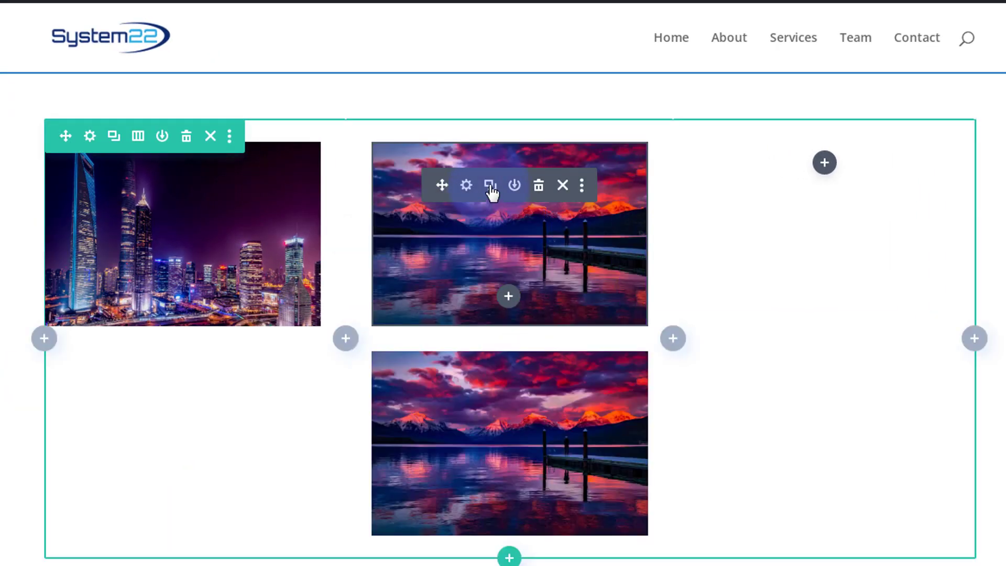
{"action": "left_click_drag", "start_coordinate": [505, 185], "coordinate": [789, 179]}
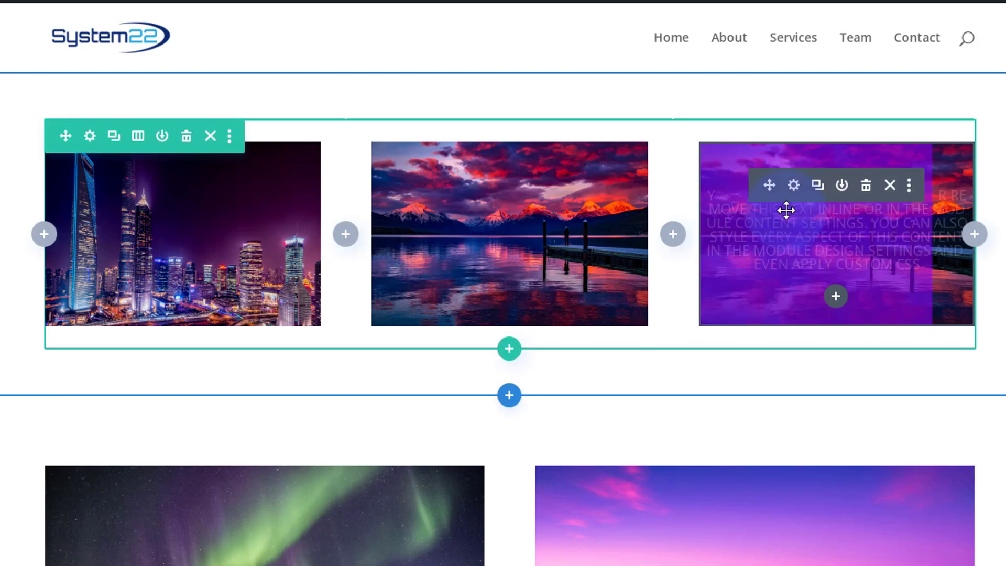
Swap the third module's image for the concert crowd picture and place the caret at the reveal text start.
{"action": "left_click", "coordinate": [793, 185]}
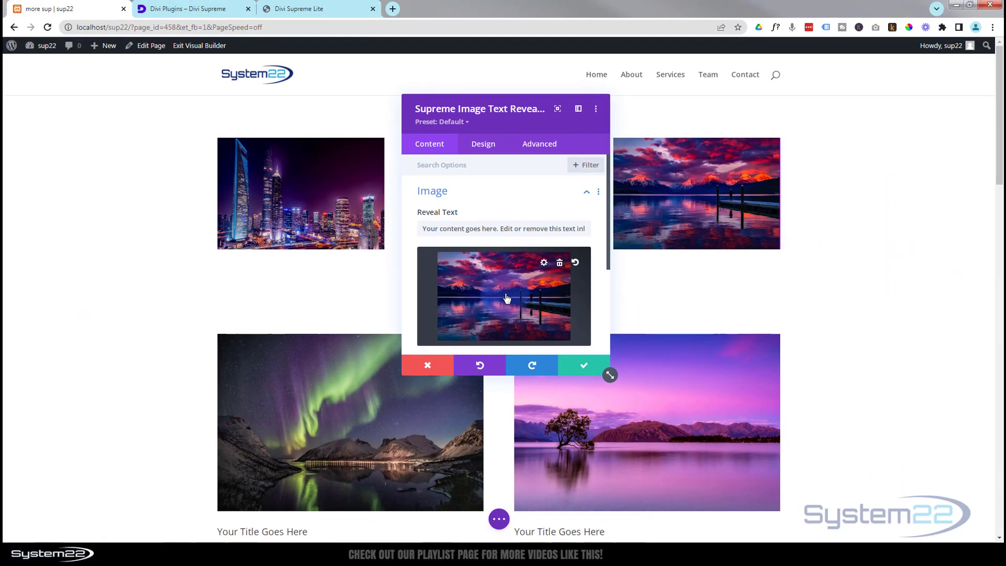
{"action": "left_click", "coordinate": [505, 299]}
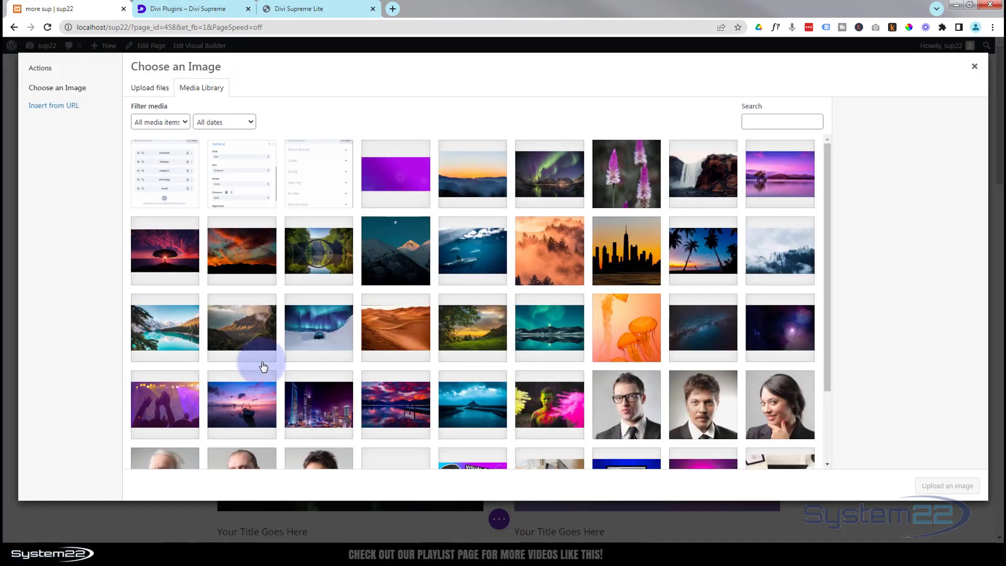
{"action": "left_click", "coordinate": [157, 417]}
{"action": "left_click", "coordinate": [947, 487]}
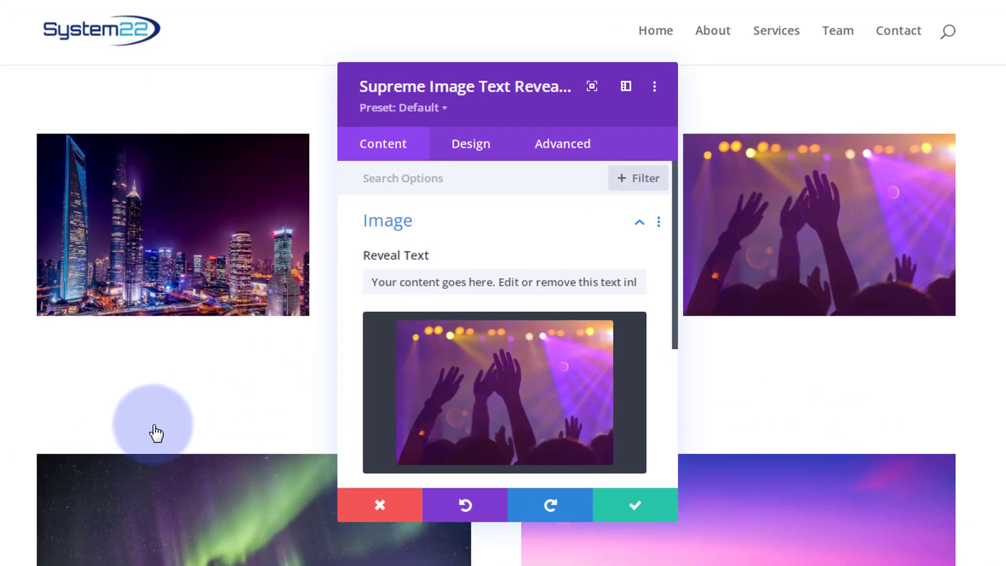
{"action": "mouse_move", "coordinate": [765, 198]}
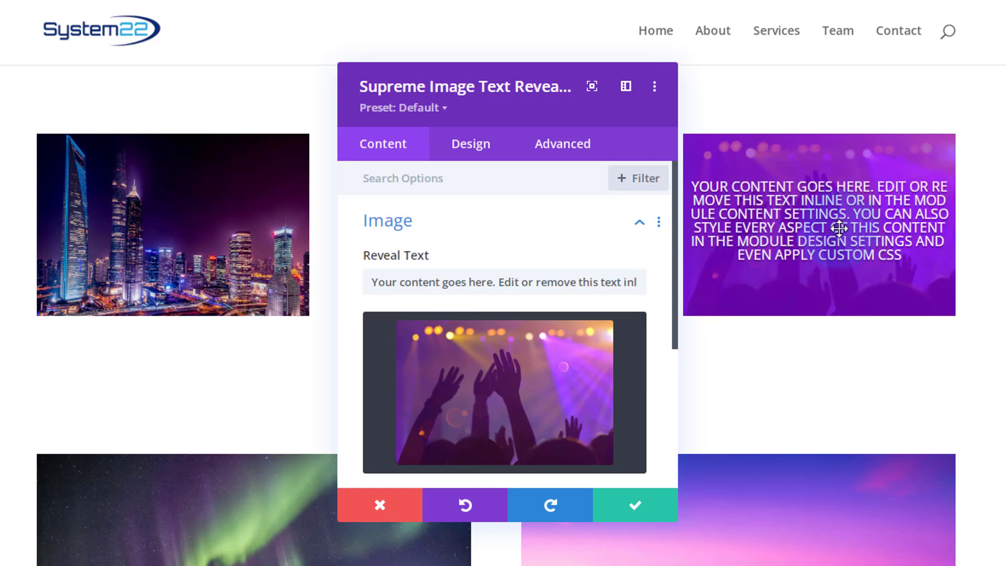
{"action": "left_click", "coordinate": [375, 282]}
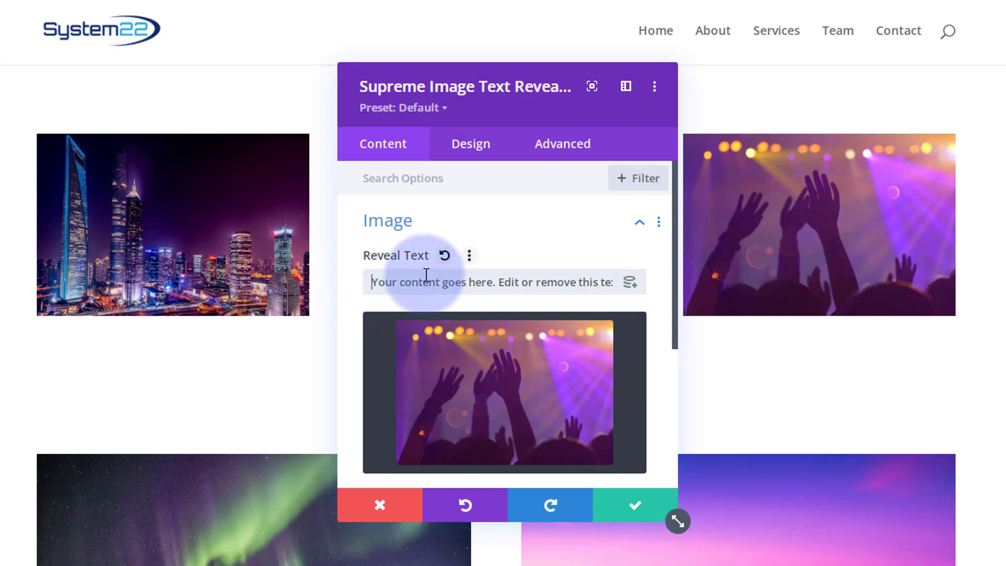
Prefix the concert module's reveal text with 'MY TITLE </br></br>' before the paragraph.
{"action": "type", "text": "MY"}
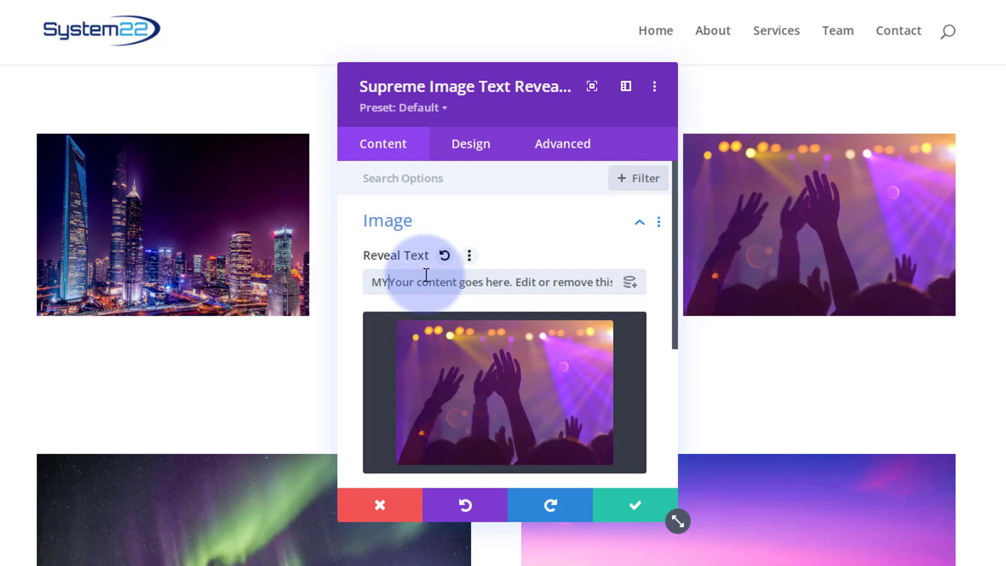
{"action": "type", "text": " TITL"}
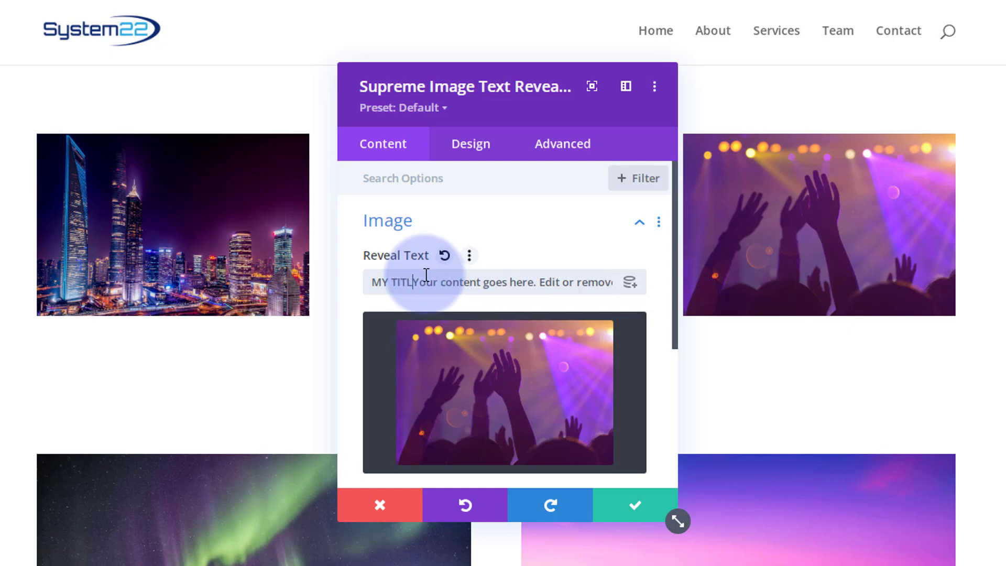
{"action": "type", "text": "E"}
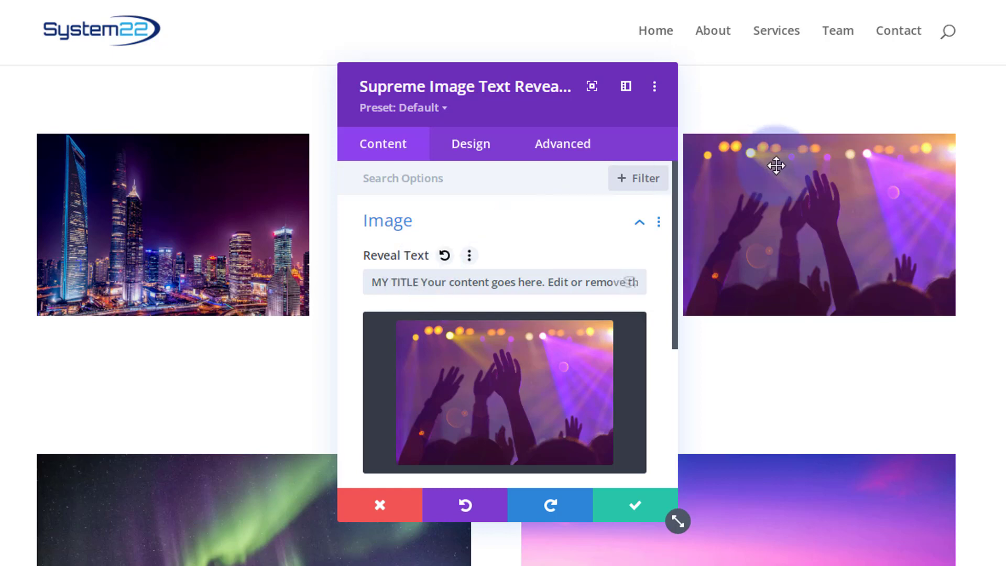
{"action": "mouse_move", "coordinate": [821, 232]}
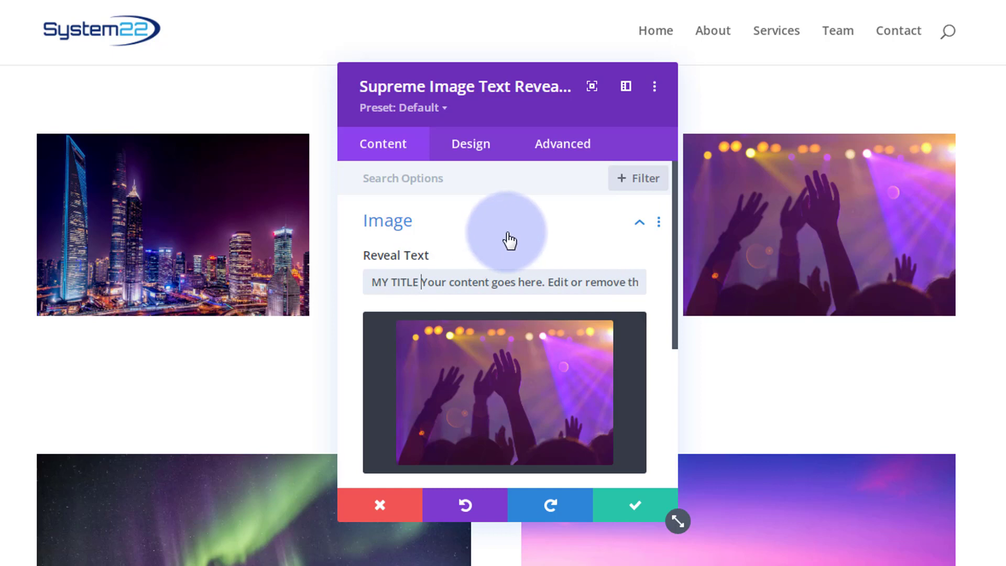
{"action": "type", "text": "<"}
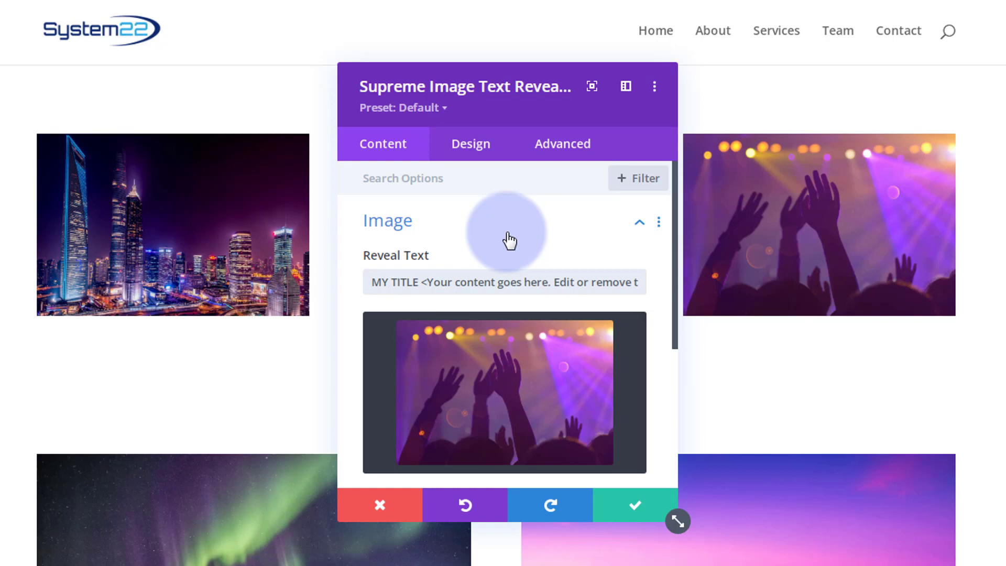
{"action": "type", "text": "/"}
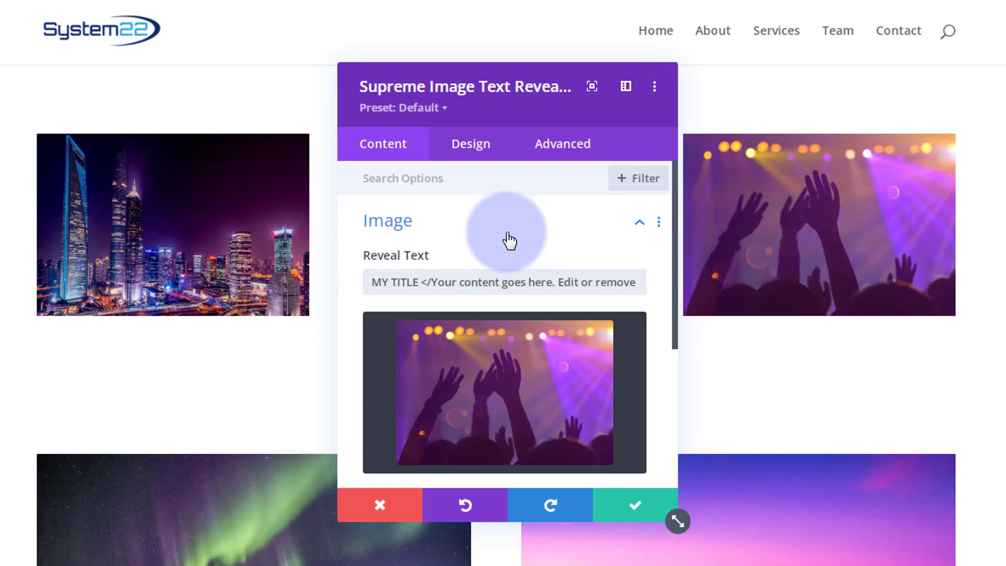
{"action": "type", "text": "br"}
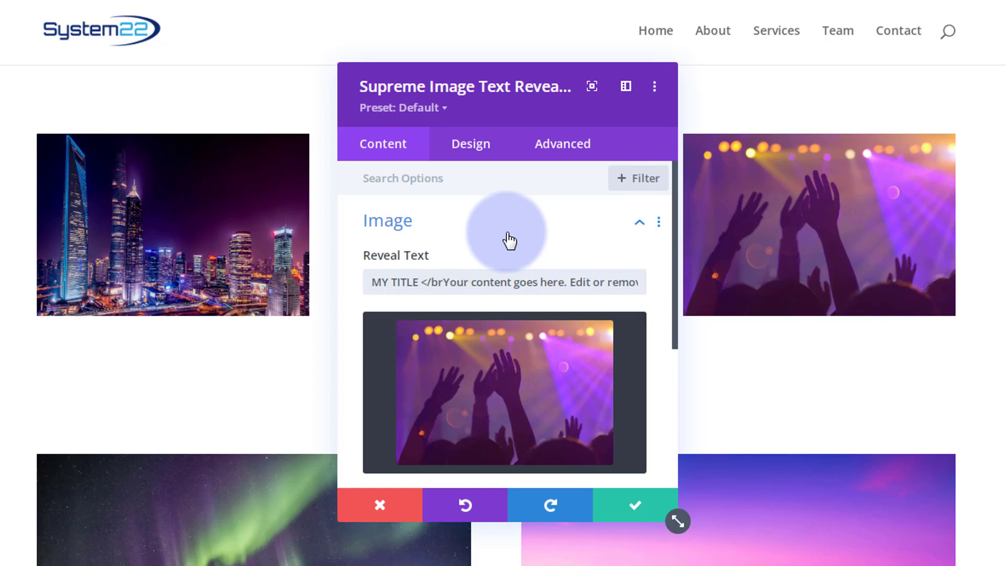
{"action": "type", "text": ">"}
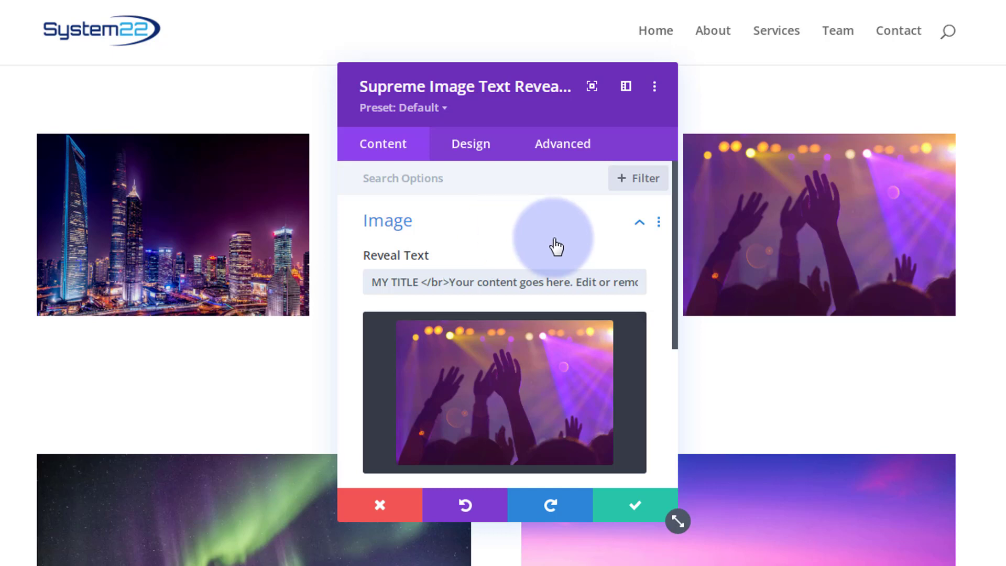
{"action": "mouse_move", "coordinate": [783, 249]}
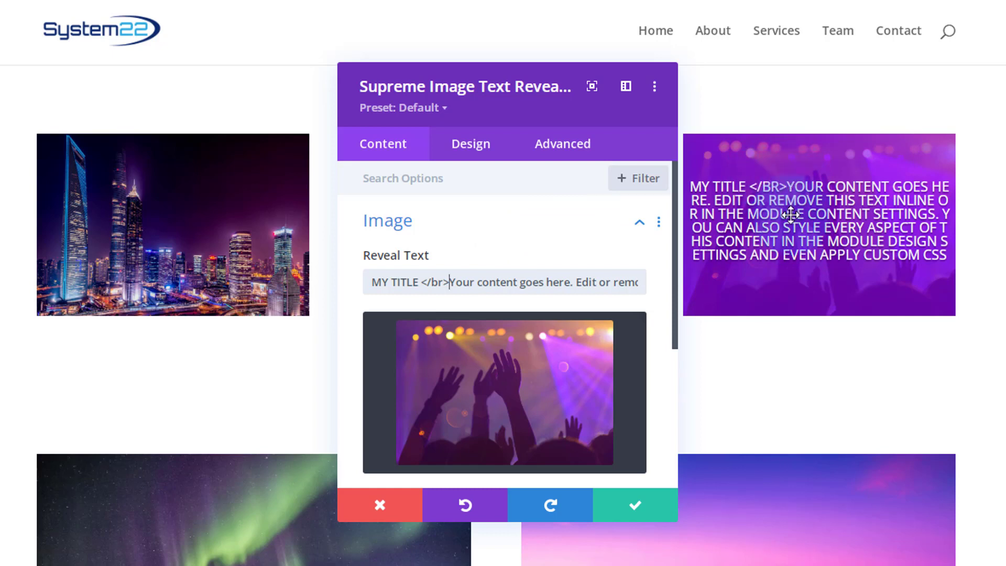
{"action": "left_click", "coordinate": [429, 283]}
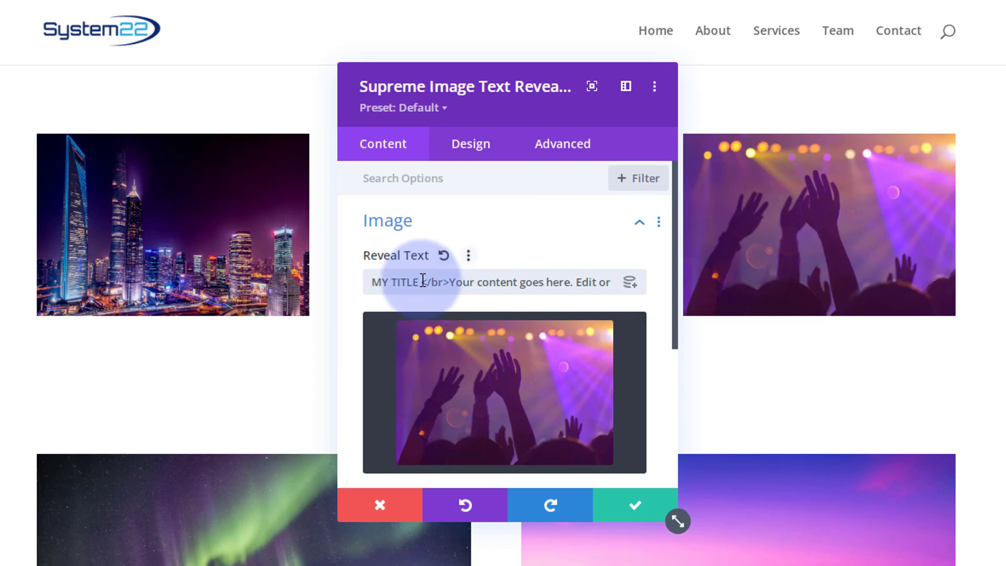
{"action": "double_click", "coordinate": [434, 283]}
{"action": "key", "text": "ctrl+c"}
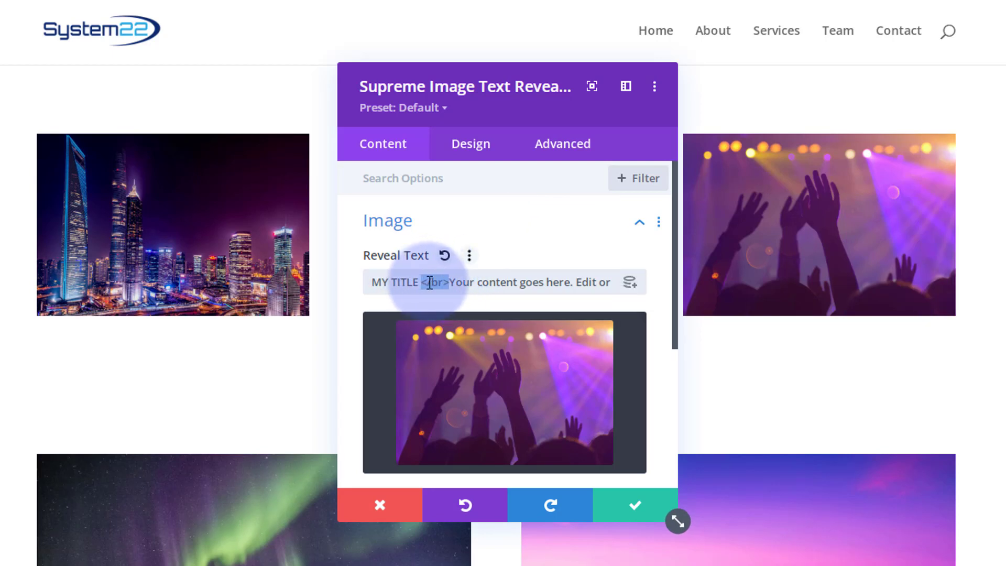
{"action": "left_click", "coordinate": [449, 283]}
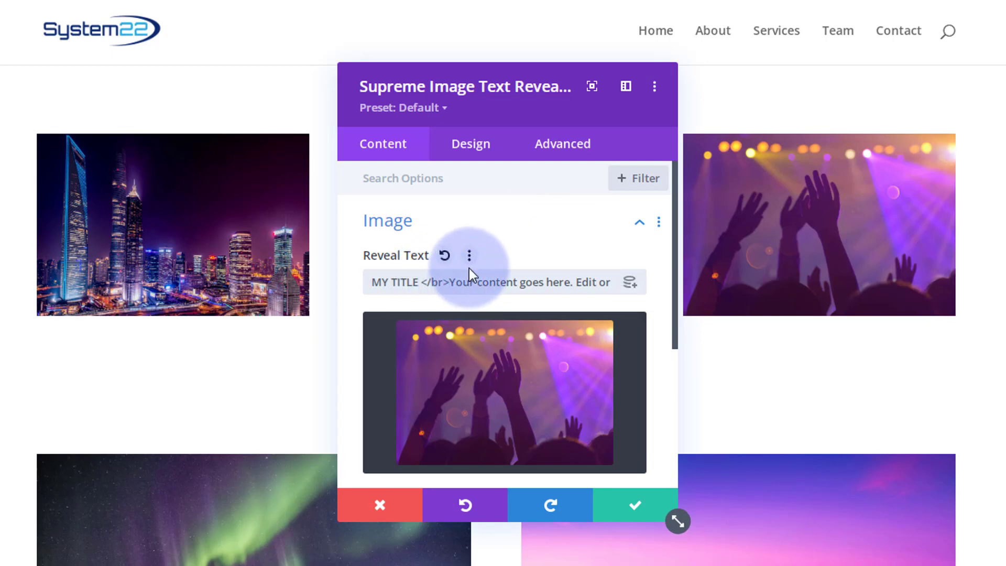
{"action": "key", "text": "ctrl+v"}
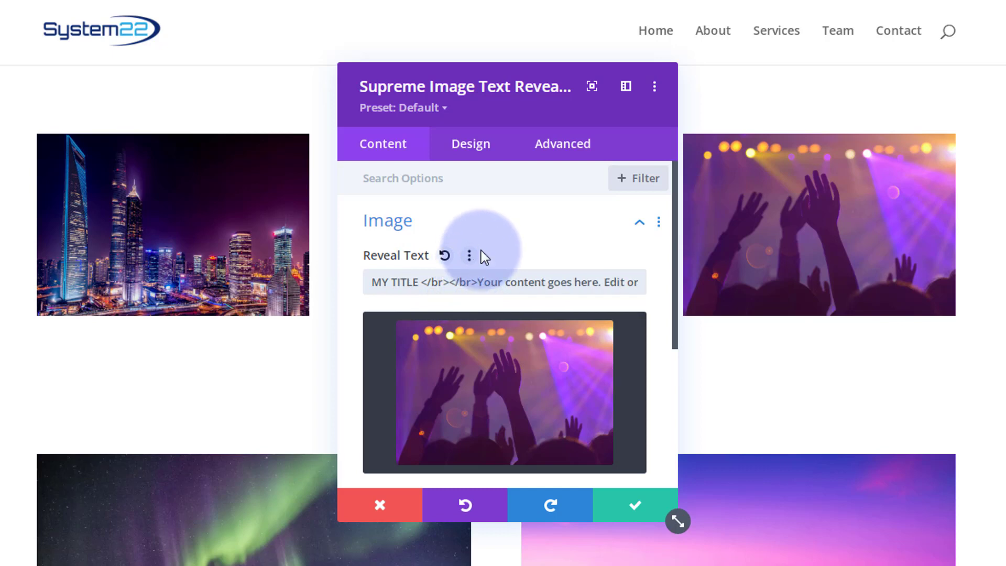
{"action": "mouse_move", "coordinate": [759, 281]}
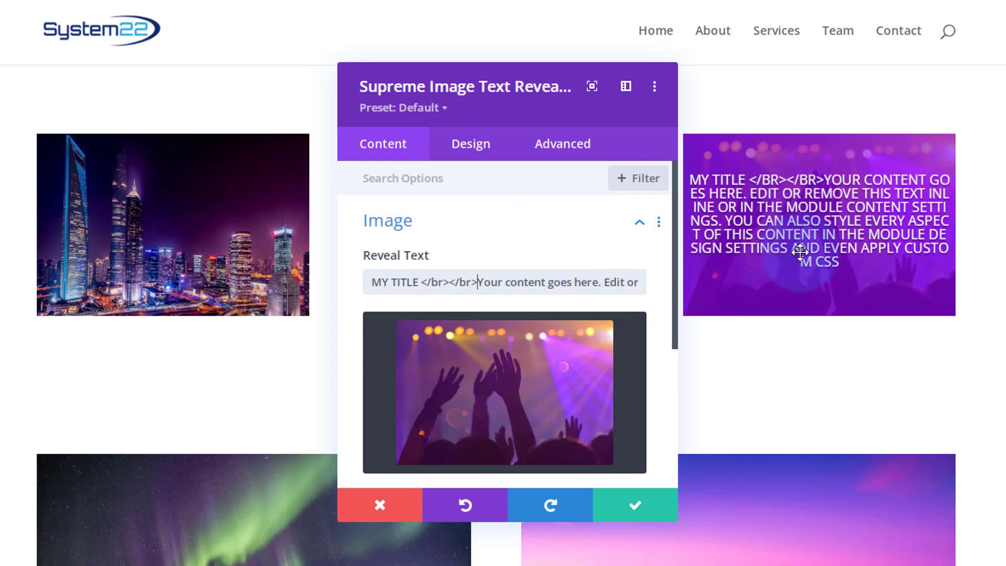
Turn off uppercase (TT) for the concert reveal text and apply the module settings.
{"action": "left_click", "coordinate": [479, 151]}
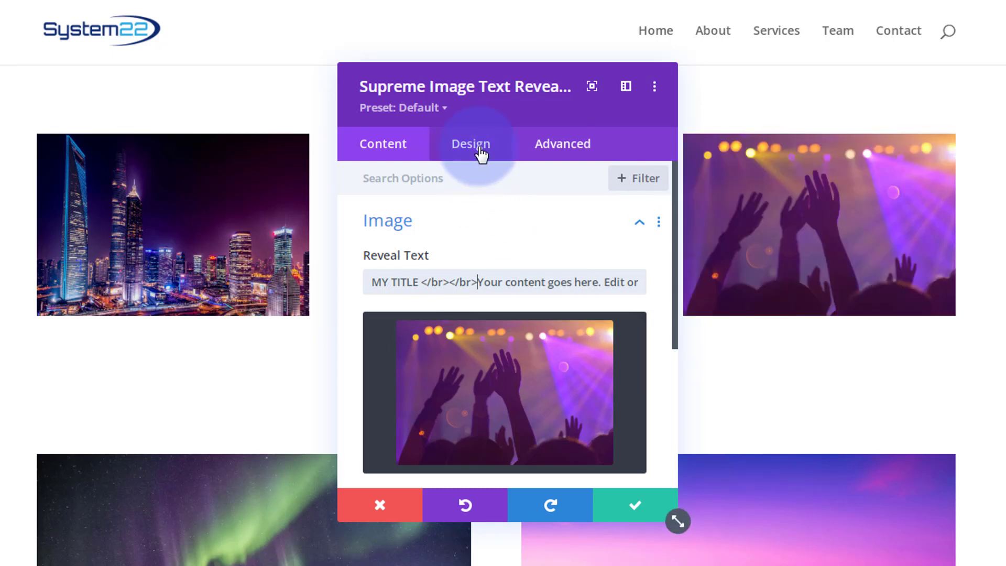
{"action": "left_click", "coordinate": [503, 376]}
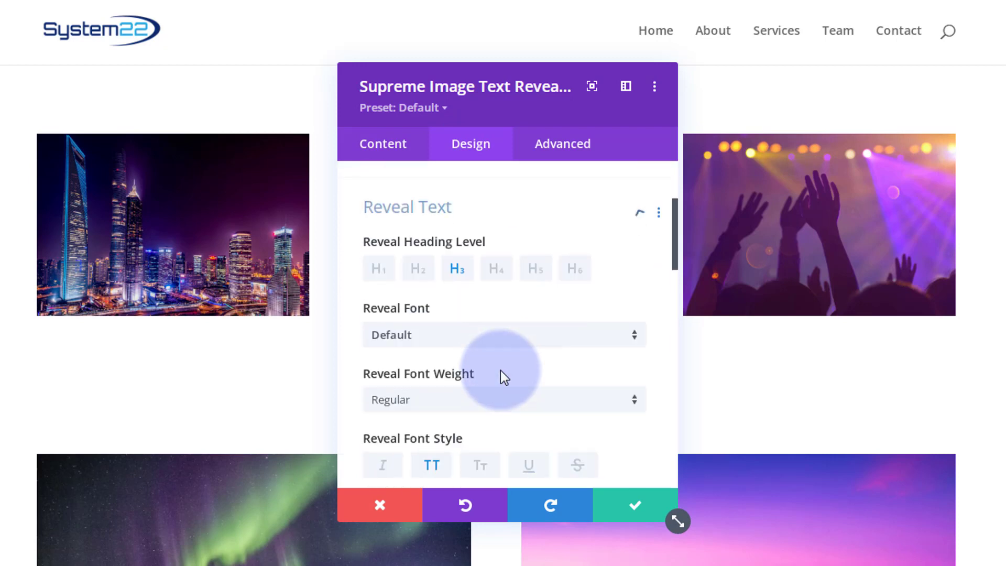
{"action": "scroll", "coordinate": [501, 366], "scroll_direction": "down", "scroll_amount": 2}
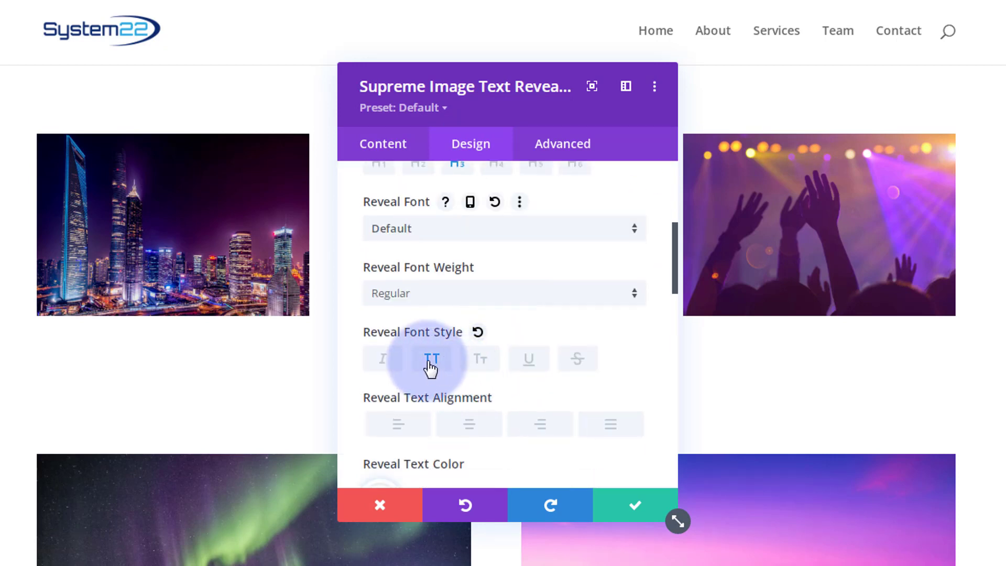
{"action": "left_click", "coordinate": [432, 362]}
{"action": "mouse_move", "coordinate": [814, 276]}
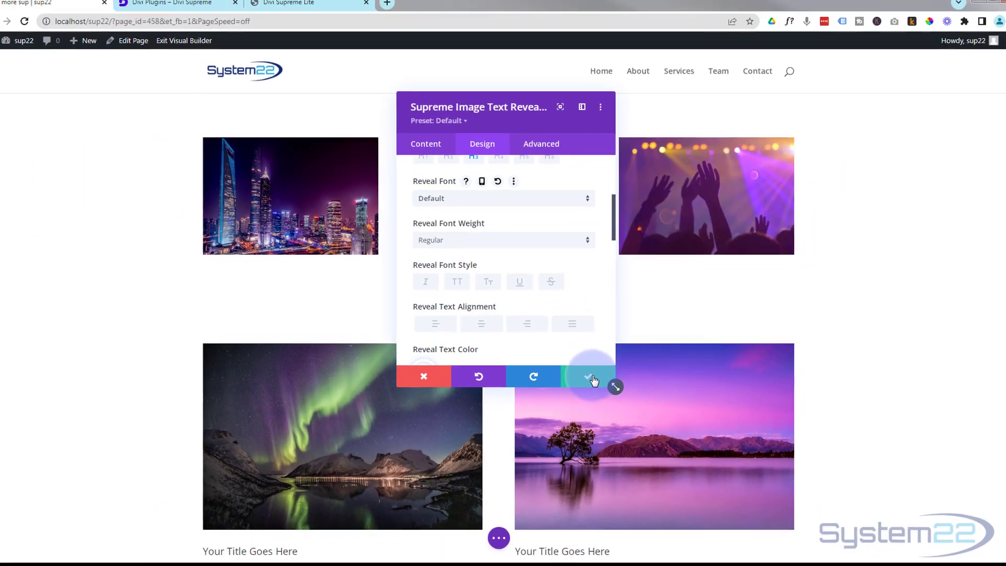
{"action": "left_click", "coordinate": [632, 484]}
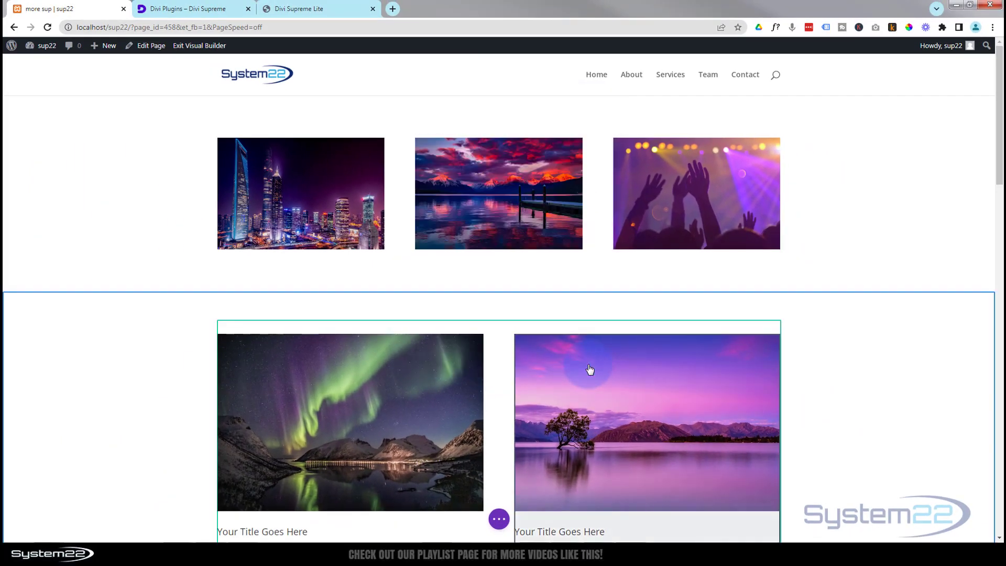
{"action": "left_click", "coordinate": [498, 518]}
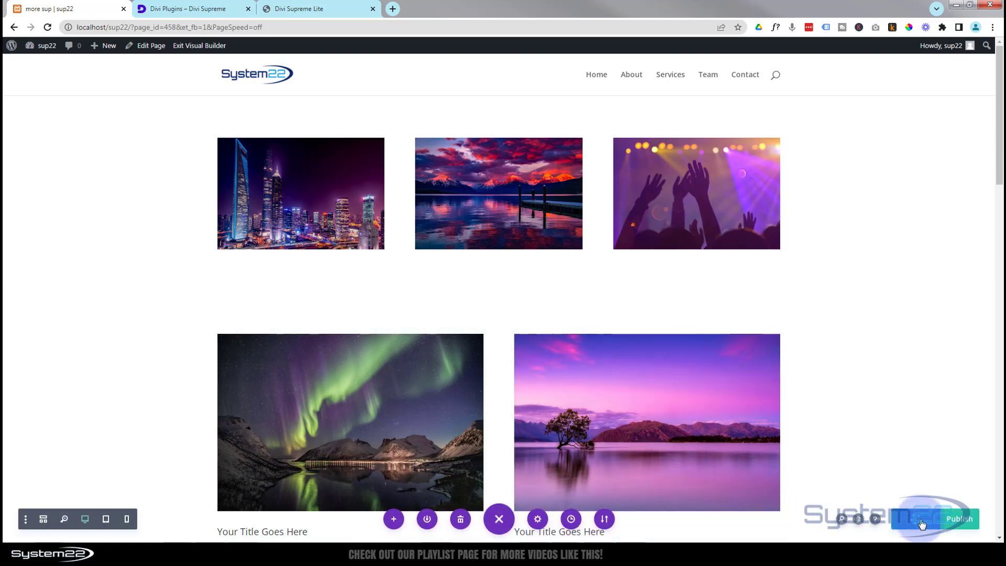
Exit to the live page, test the city, lake and concert hover reveals, then switch to Divi Plugins.
{"action": "left_click", "coordinate": [201, 46]}
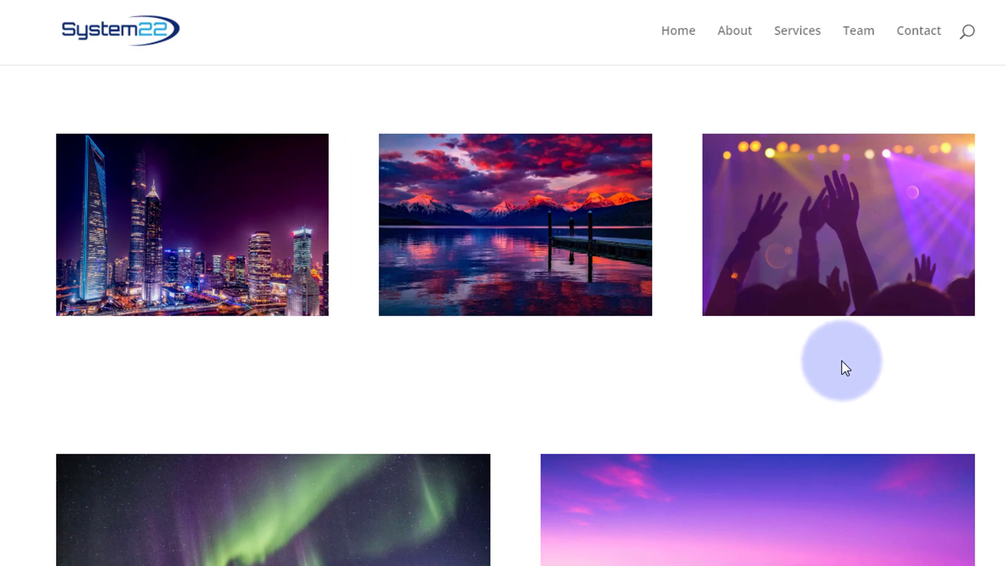
{"action": "mouse_move", "coordinate": [837, 293]}
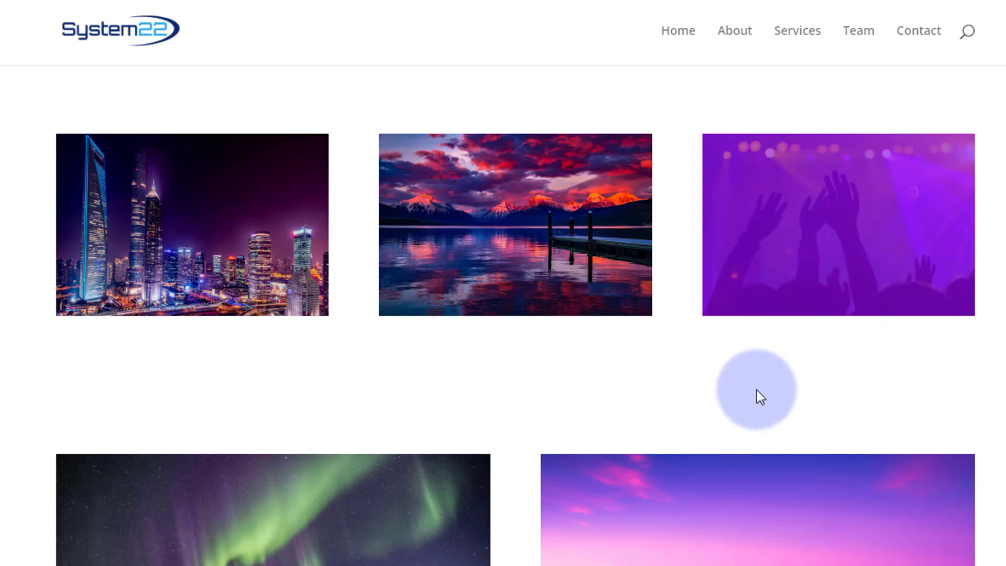
{"action": "mouse_move", "coordinate": [221, 262]}
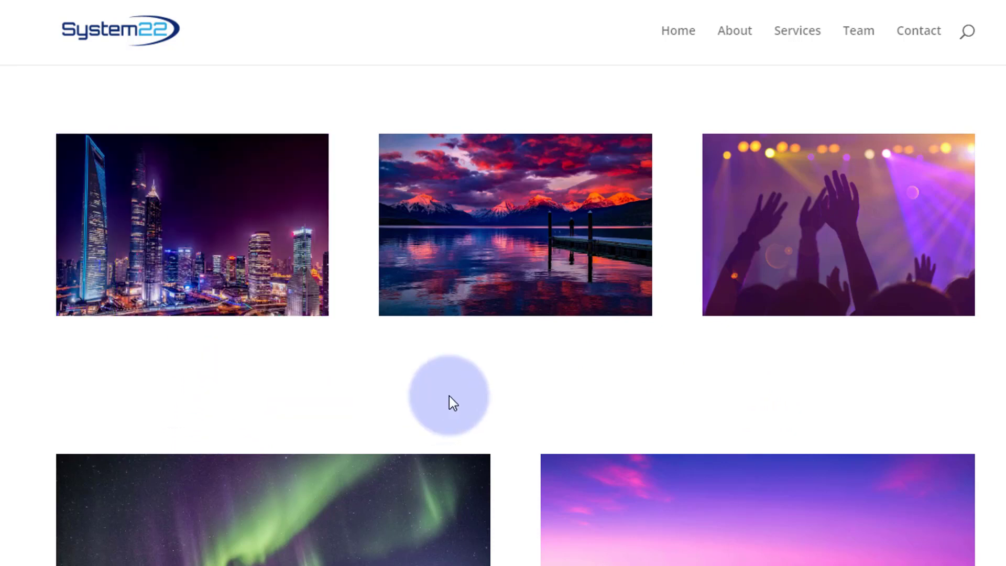
{"action": "mouse_move", "coordinate": [485, 287]}
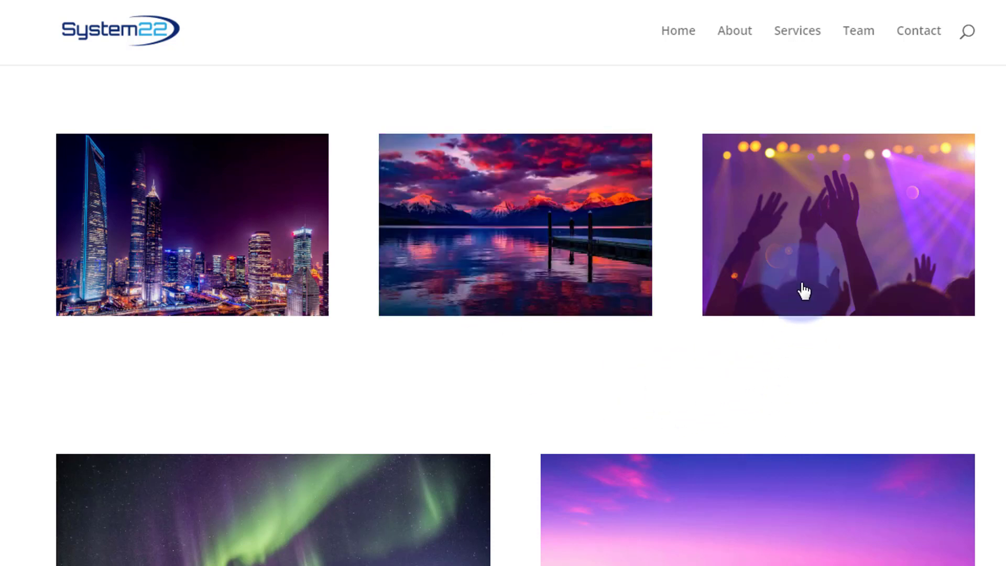
{"action": "mouse_move", "coordinate": [802, 284]}
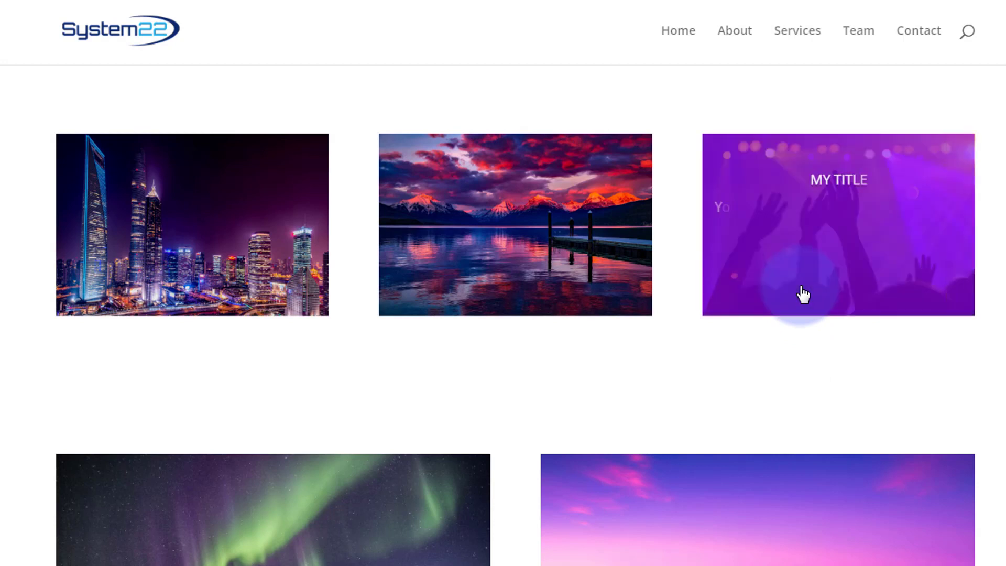
{"action": "mouse_move", "coordinate": [560, 287]}
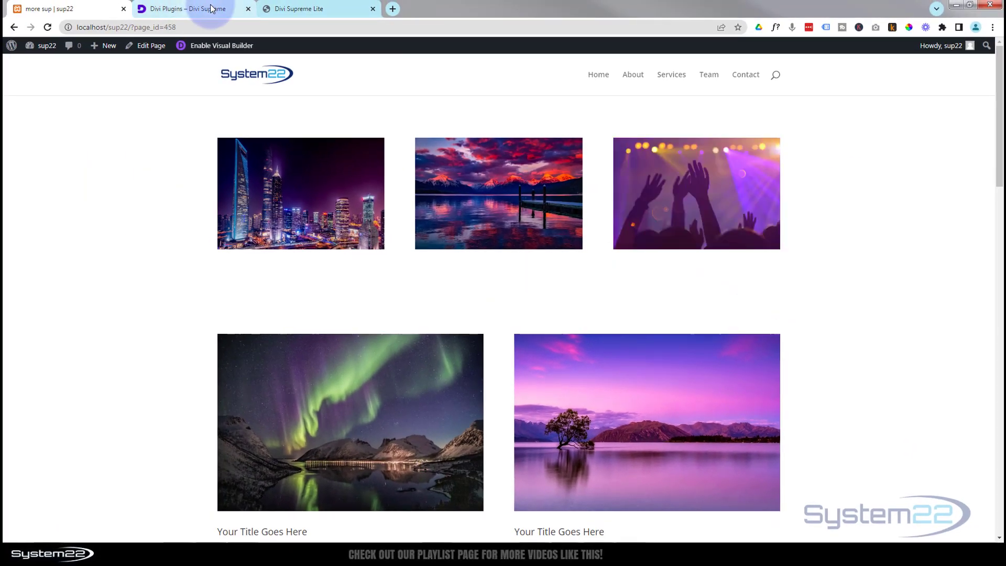
{"action": "left_click", "coordinate": [211, 7]}
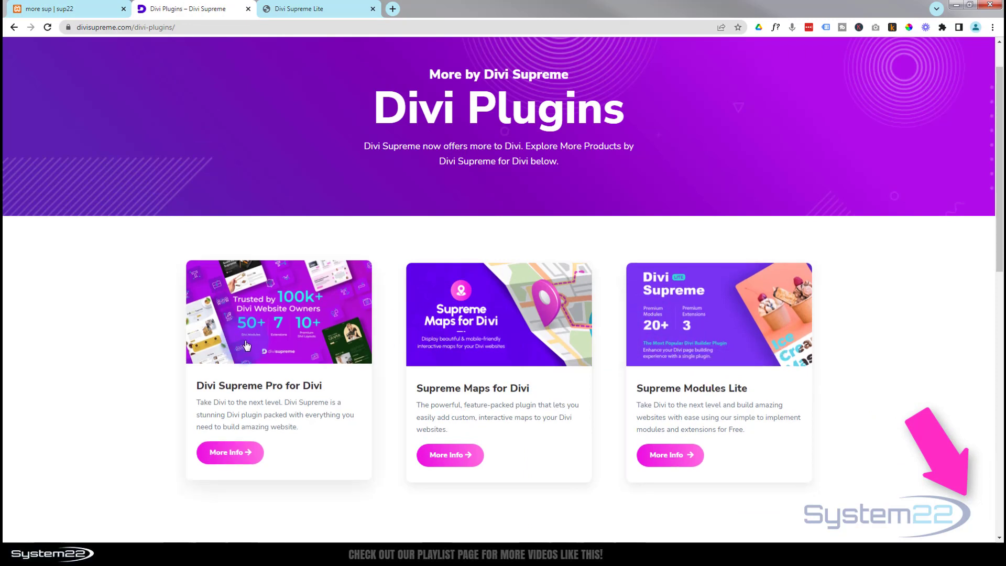
Return to the 'more sup | sup22' site tab showing the three reveal tiles.
{"action": "left_click", "coordinate": [105, 8]}
{"action": "left_click", "coordinate": [62, 107]}
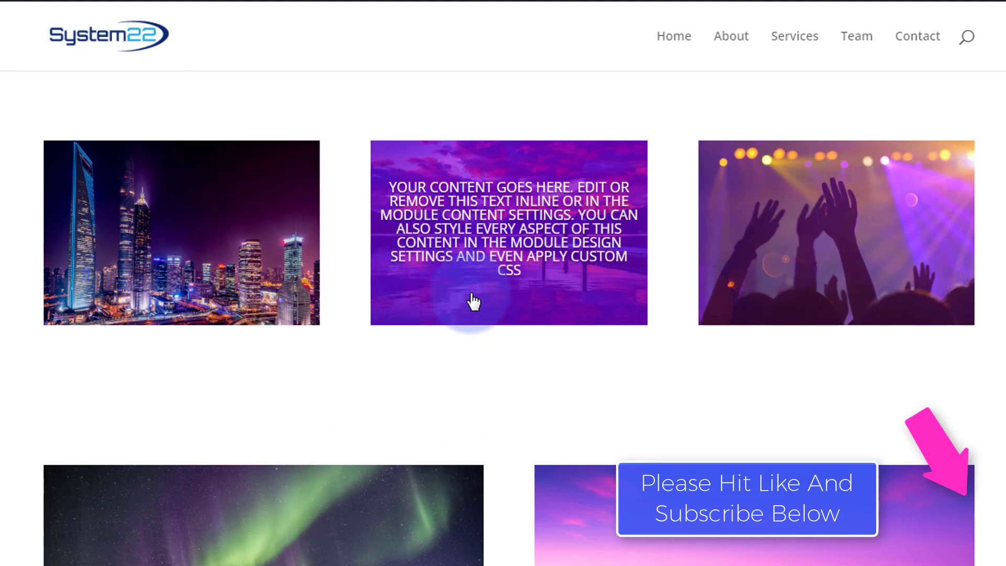
{"action": "mouse_move", "coordinate": [792, 295]}
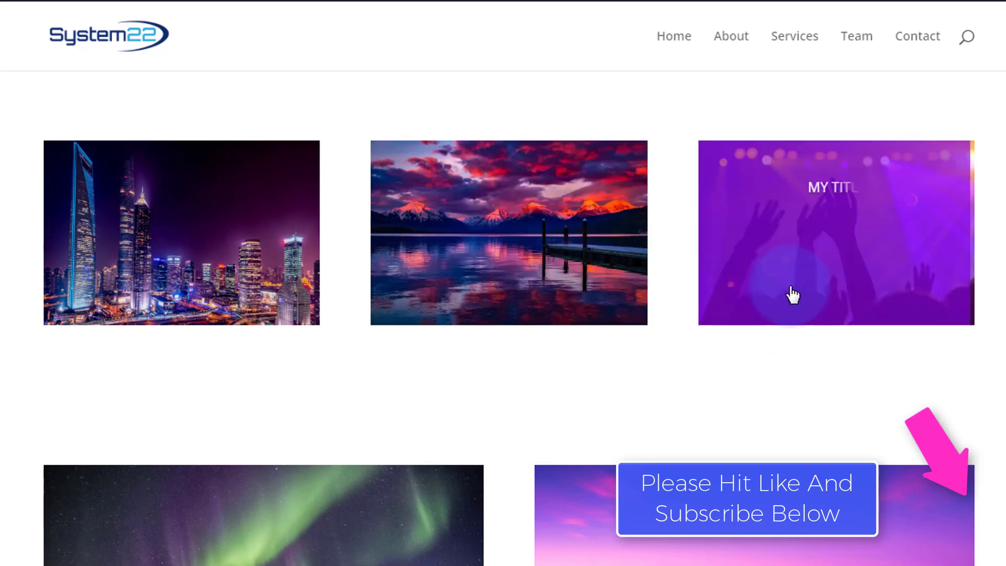